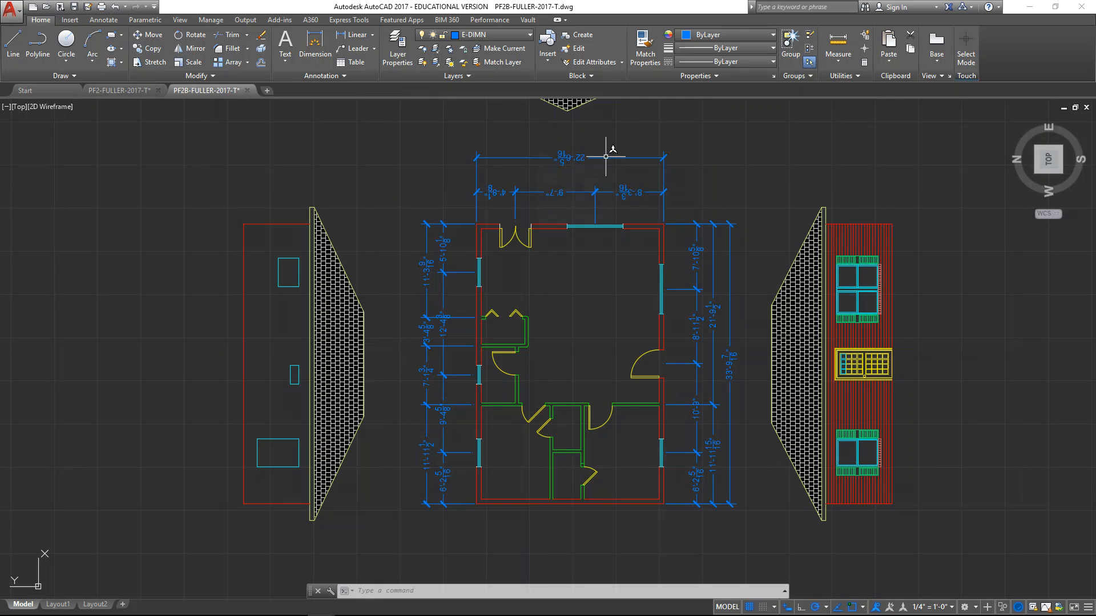
pyautogui.moveTo(593, 193)
pyautogui.scroll(-2, 543, 498)
pyautogui.scroll(5, 545, 497)
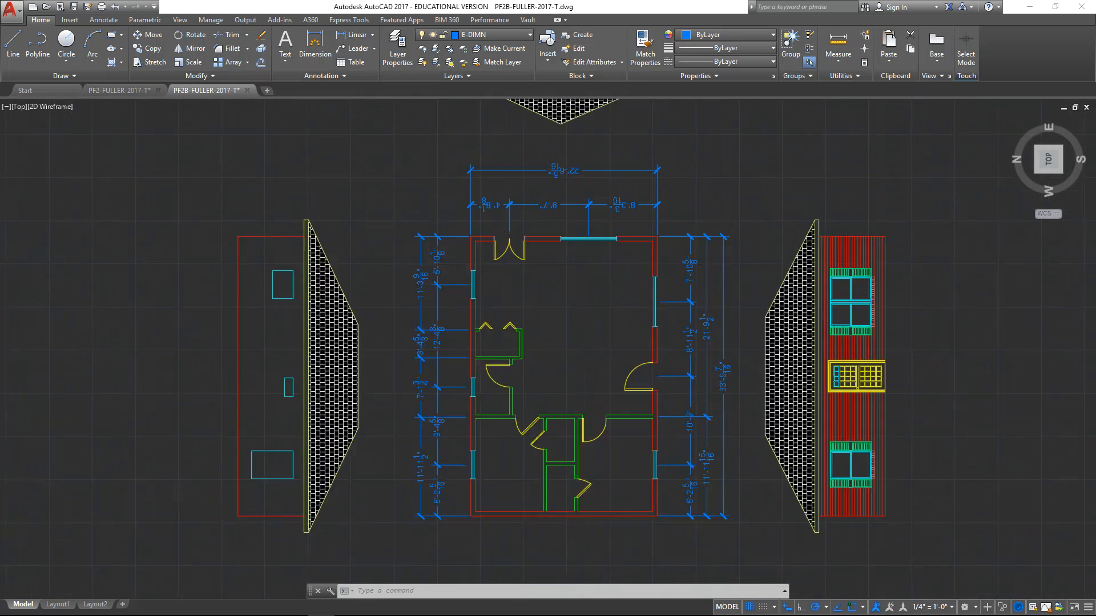
pyautogui.moveTo(551, 496); pyautogui.dragTo(493, 332, button='middle')
pyautogui.scroll(-5, 497, 354)
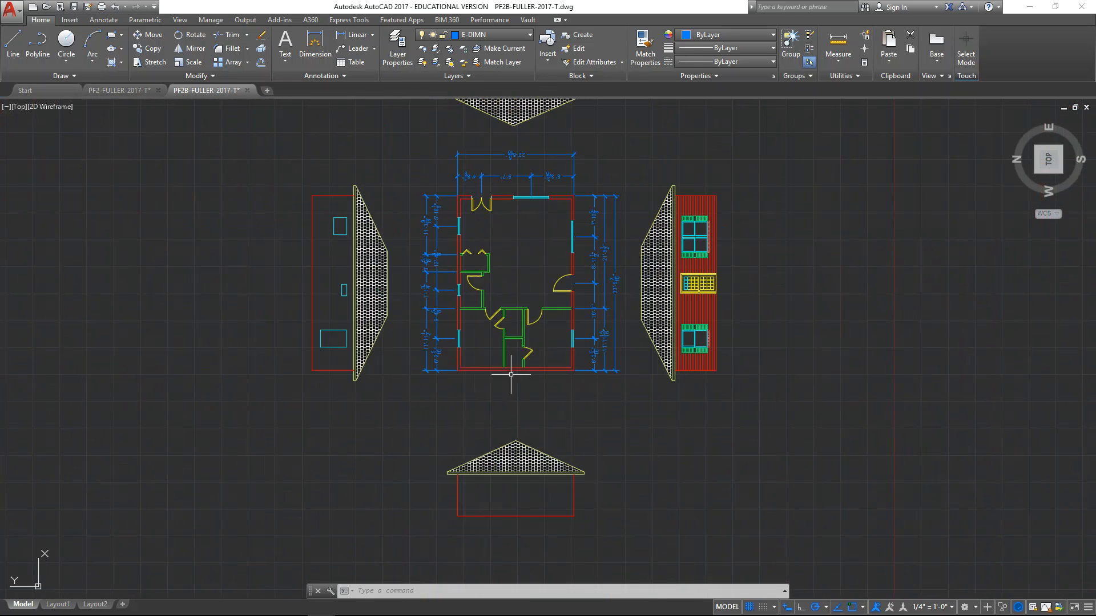
pyautogui.scroll(-1, 582, 388)
pyautogui.scroll(2, 580, 387)
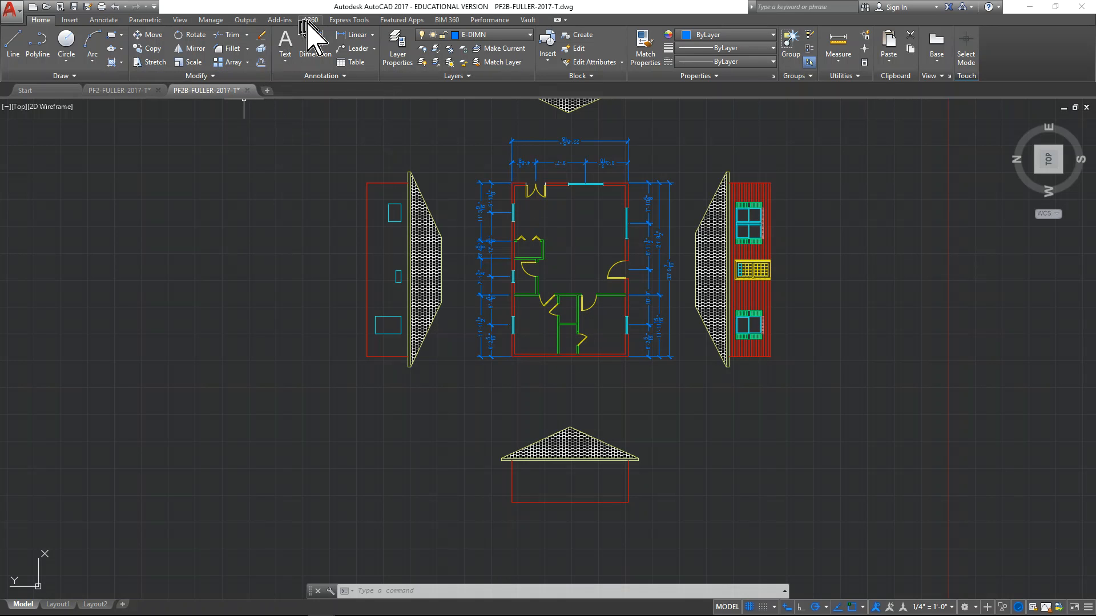
# Add a linear dimension along the lower exterior wall from its left corner to the first interior wall's centre, placing the dimension line at @-6',0.
pyautogui.click(356, 38)
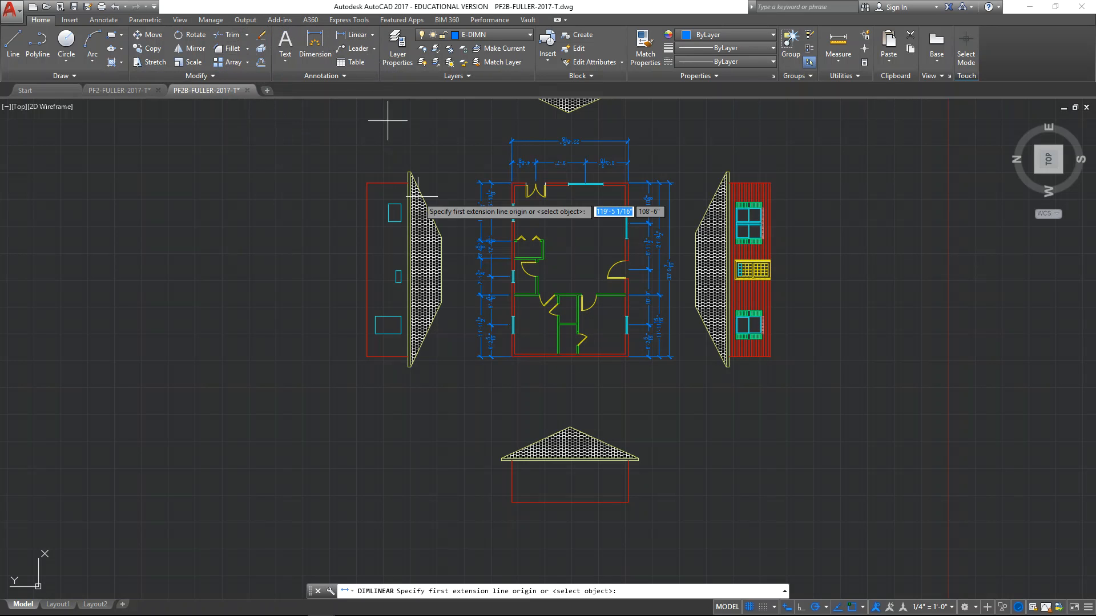
pyautogui.scroll(-3, 477, 384)
pyautogui.scroll(7, 494, 374)
pyautogui.moveTo(492, 375); pyautogui.dragTo(523, 394, button='middle')
pyautogui.click(440, 315)
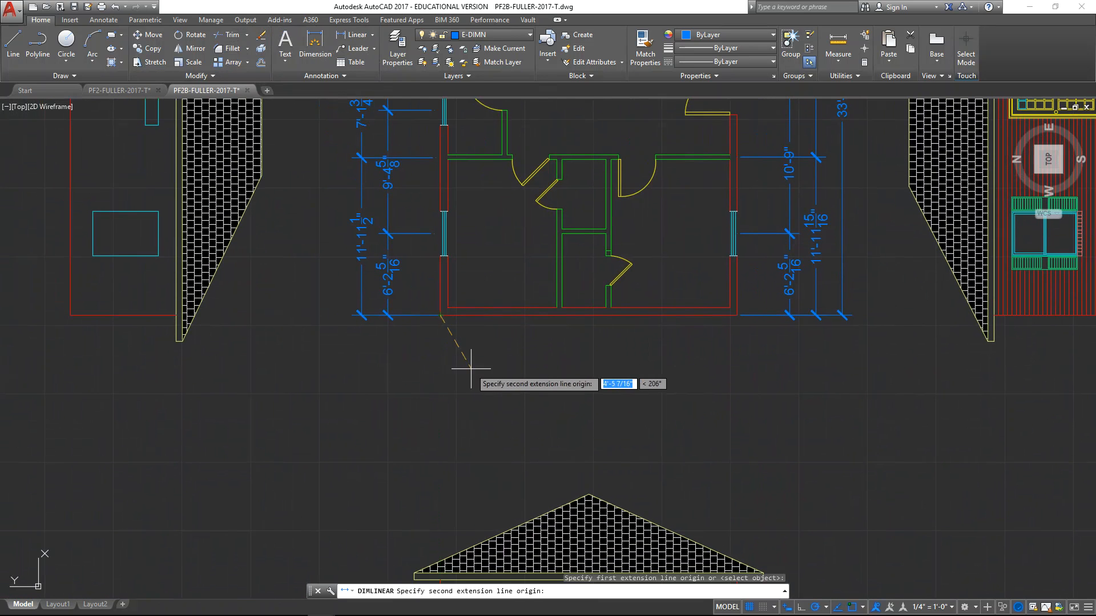
pyautogui.scroll(4, 565, 351)
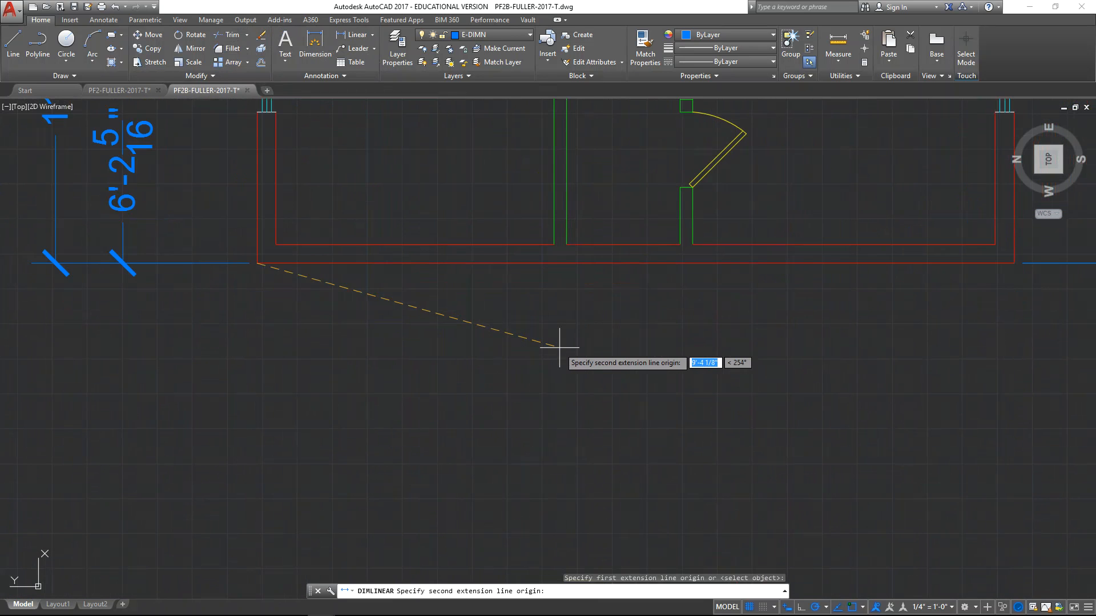
pyautogui.click(561, 263)
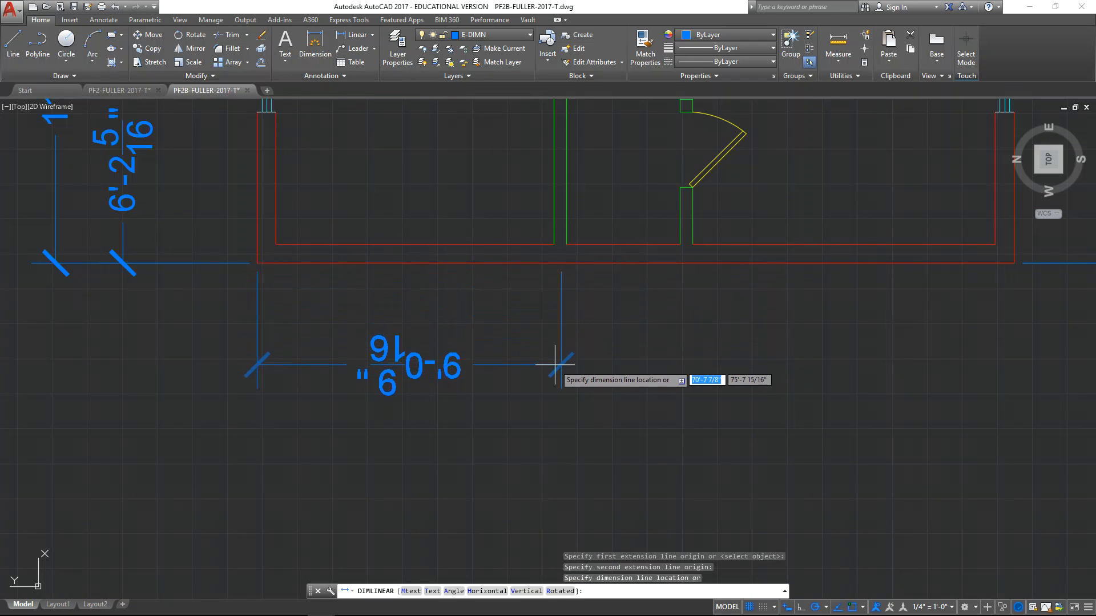
pyautogui.write('@')
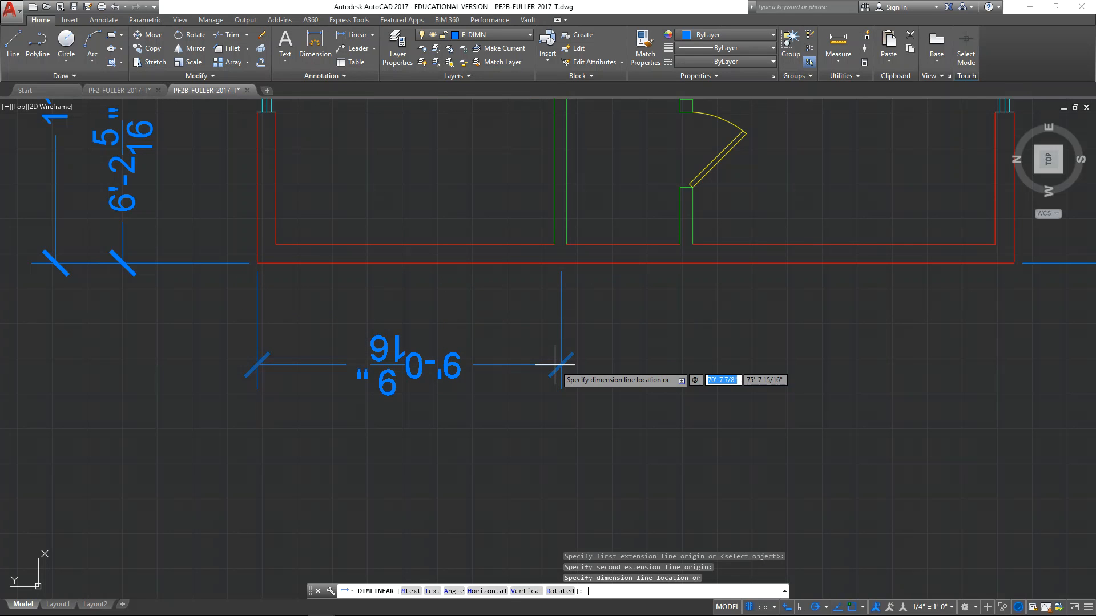
pyautogui.write('-')
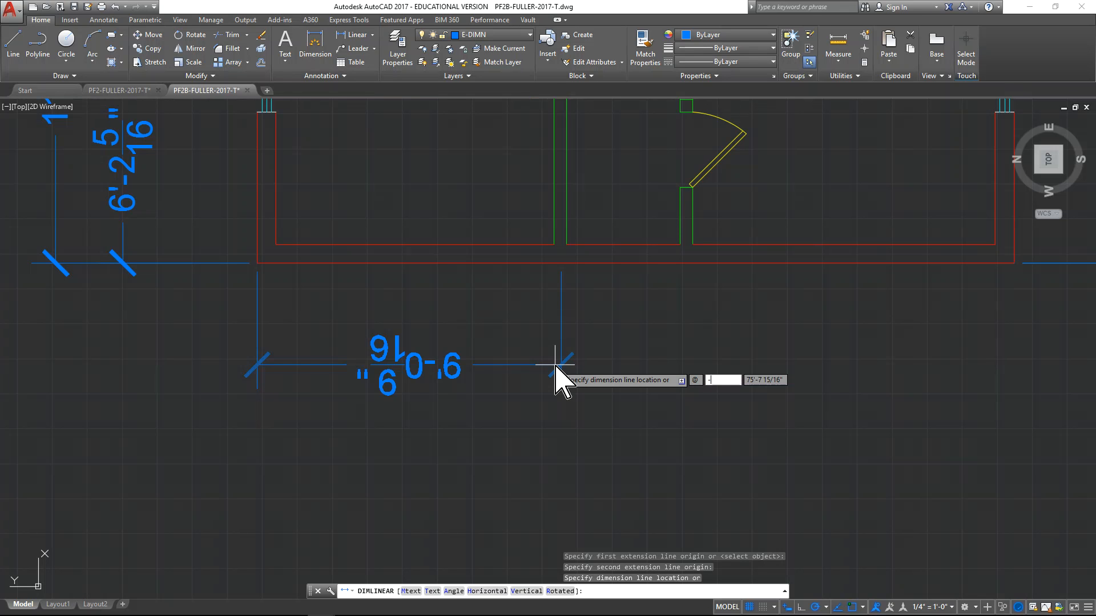
pyautogui.write("6',0")
pyautogui.press('Return')
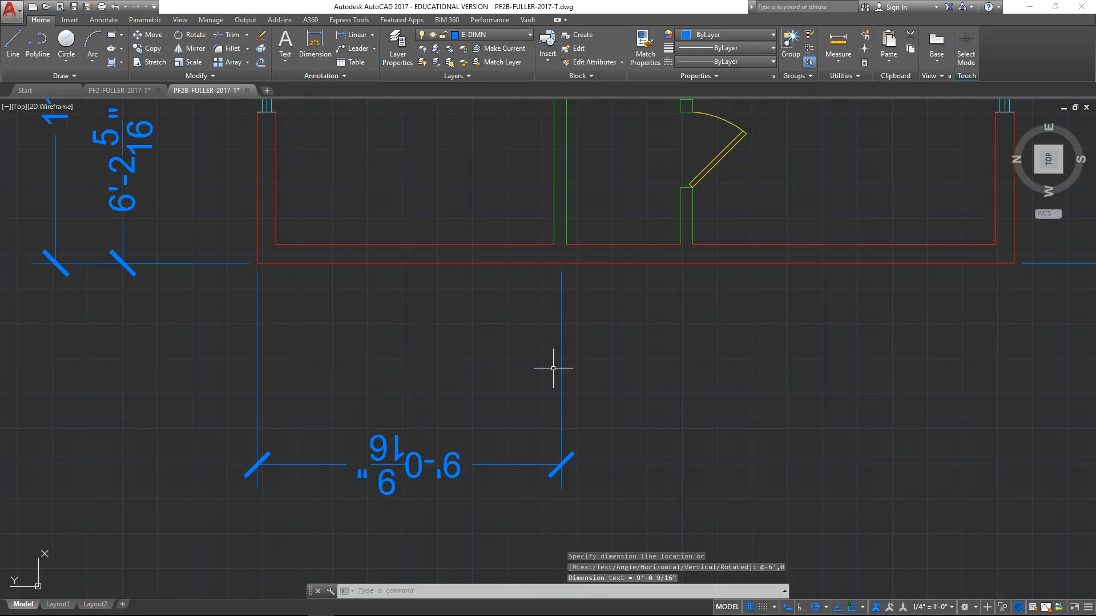
# Continue the dimension along the lower exterior wall to the second interior wall and on to the right exterior corner.
pyautogui.scroll(-3, 553, 368)
pyautogui.scroll(-1, 570, 377)
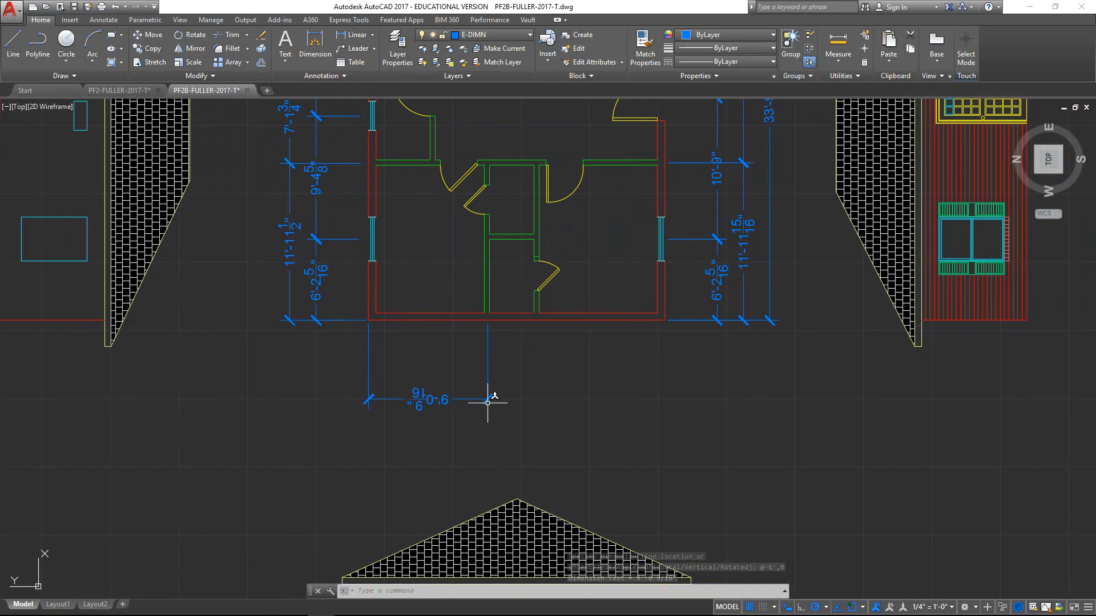
pyautogui.scroll(4, 564, 411)
pyautogui.click(372, 388)
pyautogui.moveTo(372, 387)
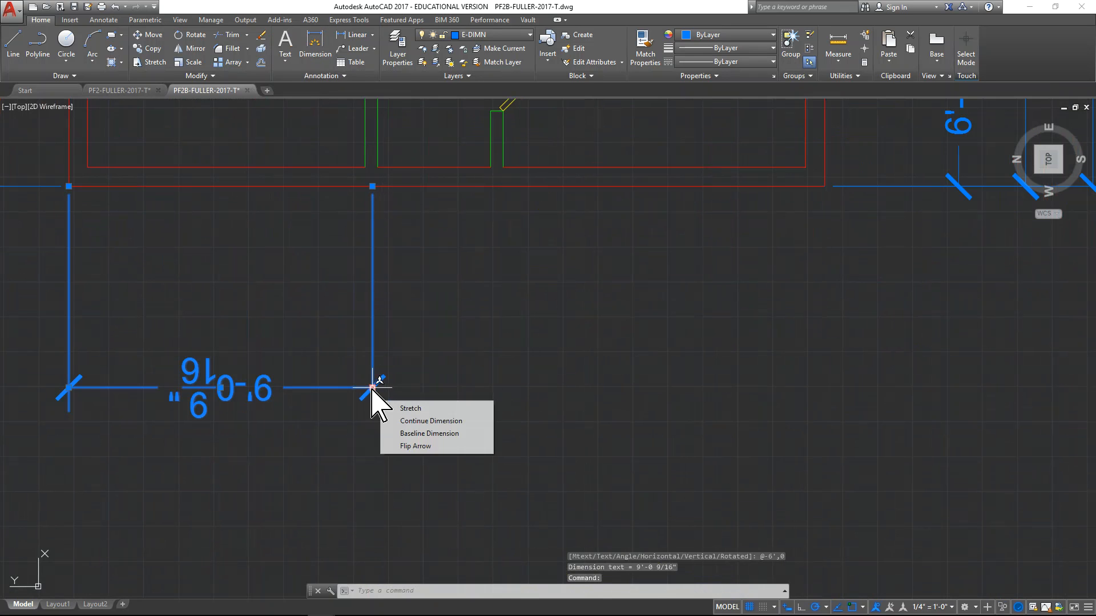
pyautogui.click(420, 421)
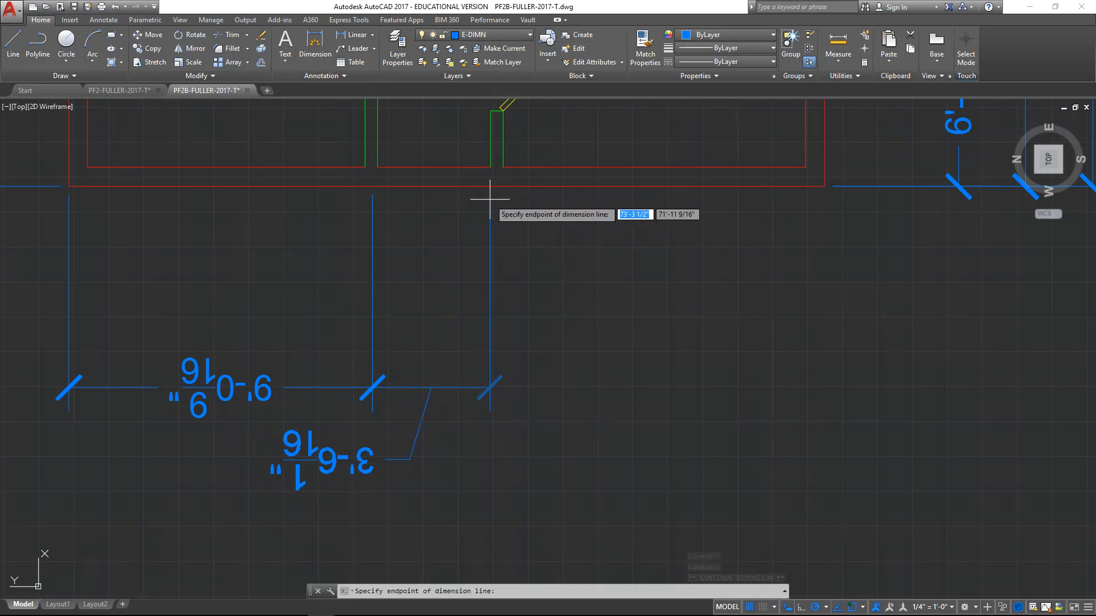
pyautogui.press('Escape')
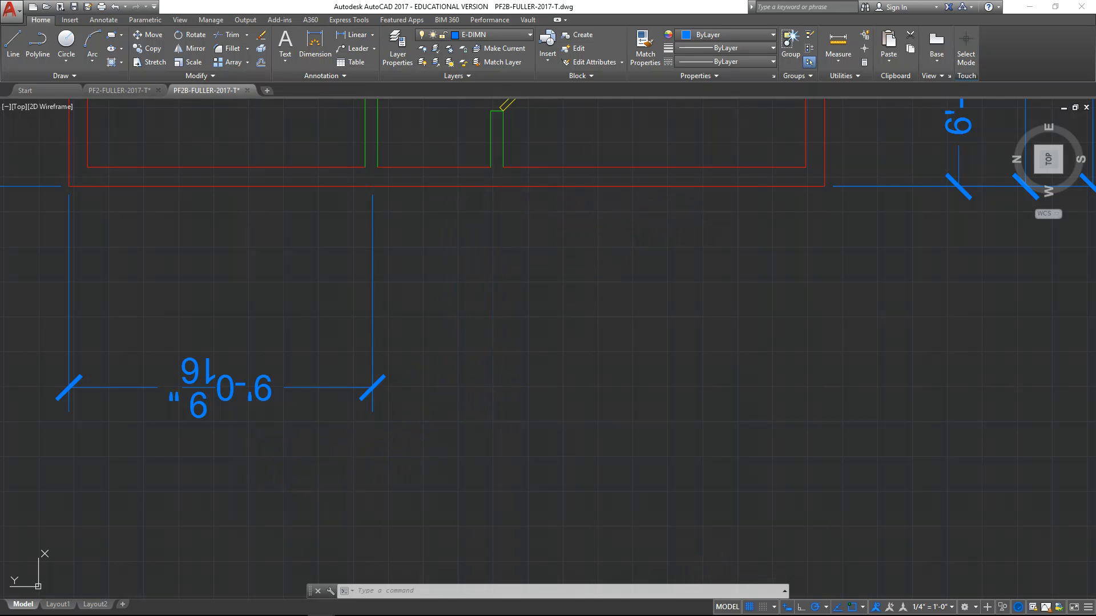
pyautogui.press('Return')
pyautogui.click(498, 188)
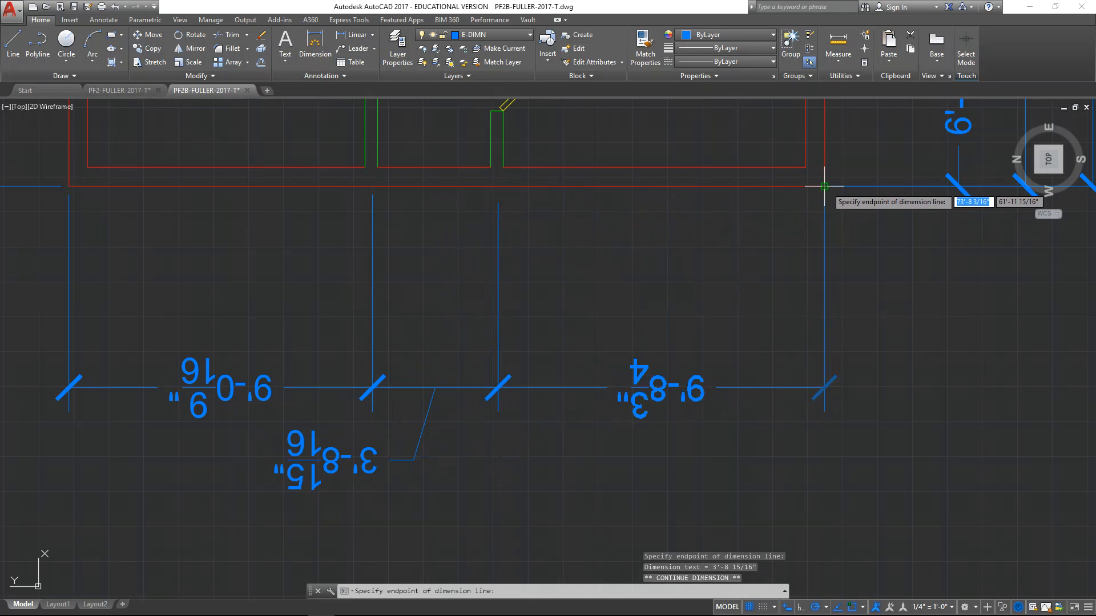
pyautogui.click(824, 187)
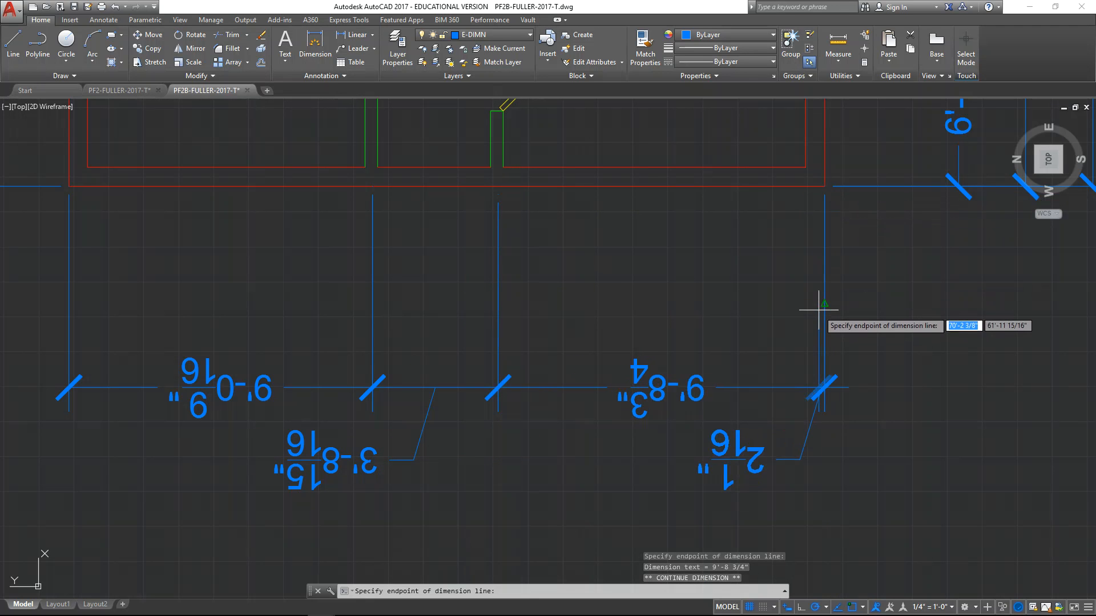
pyautogui.press('Escape')
# Rotate the top view 90° clockwise so north faces up and the front elevation sits below the floor plan.
pyautogui.scroll(-6, 799, 359)
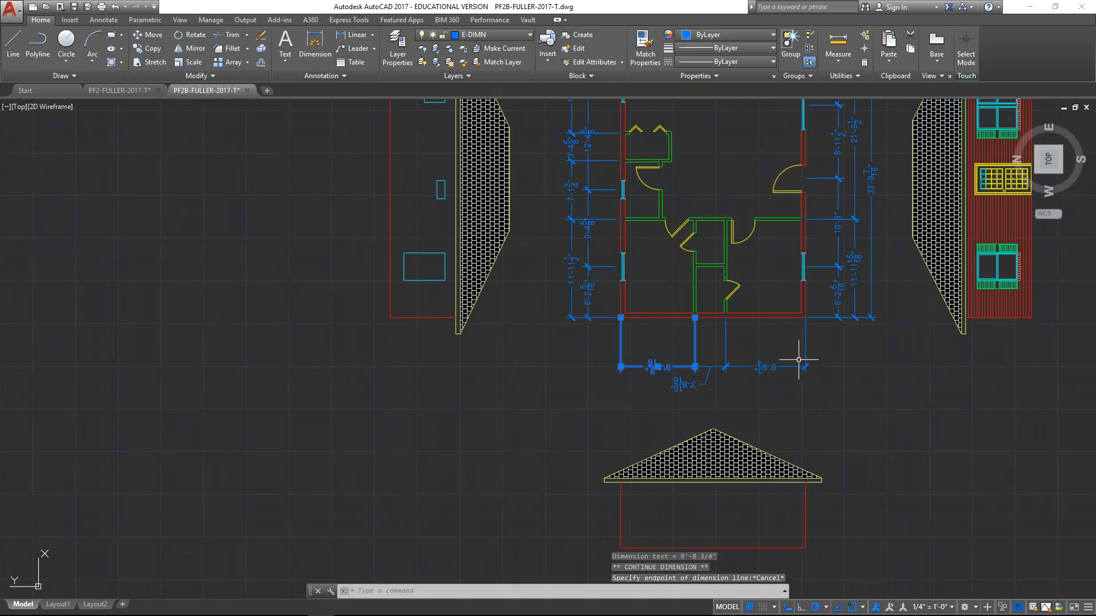
pyautogui.moveTo(798, 371); pyautogui.dragTo(668, 454, button='middle')
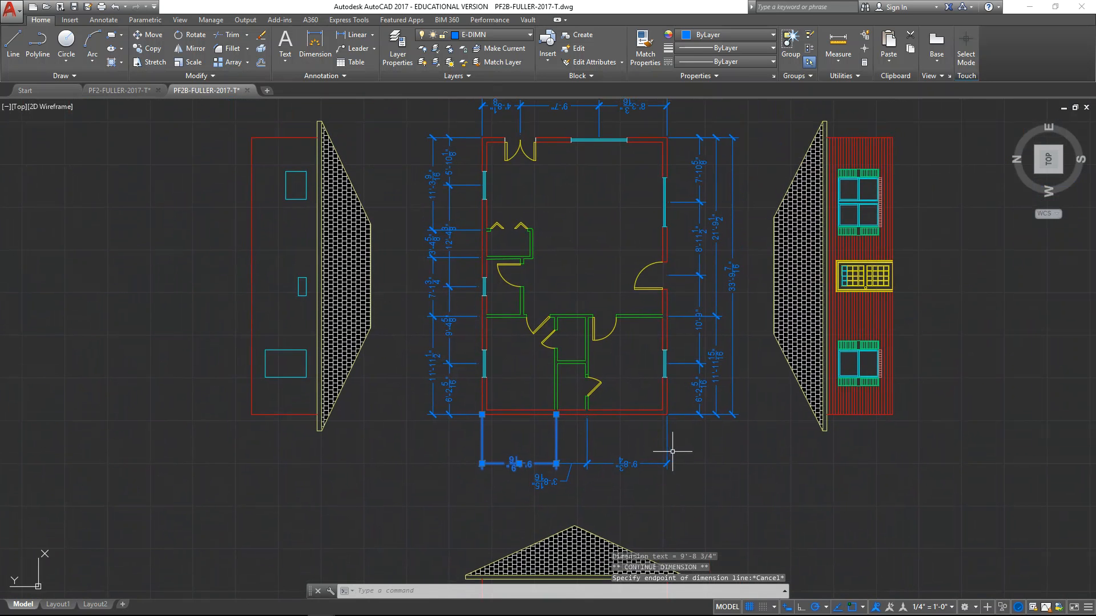
pyautogui.scroll(-4, 670, 452)
pyautogui.scroll(2, 690, 437)
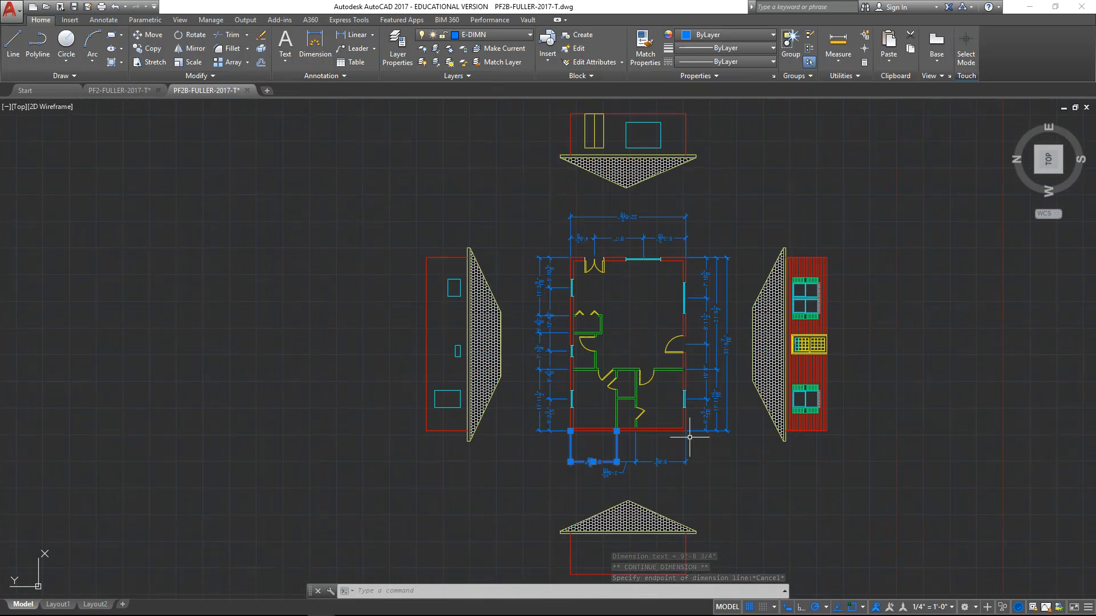
pyautogui.scroll(2, 664, 429)
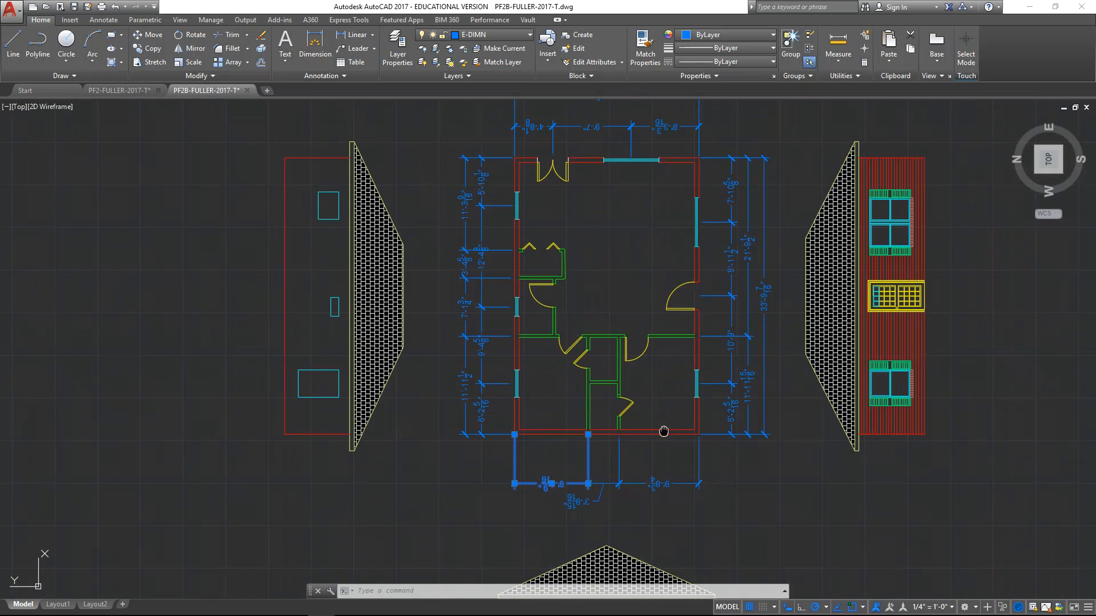
pyautogui.moveTo(664, 431); pyautogui.dragTo(582, 378, button='middle')
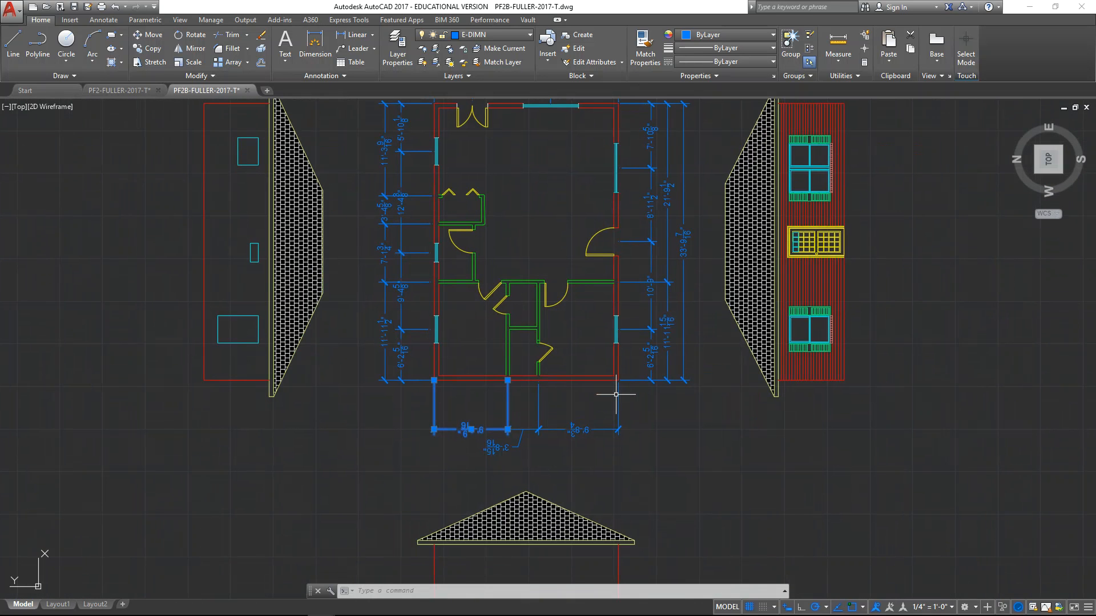
pyautogui.scroll(-2, 619, 388)
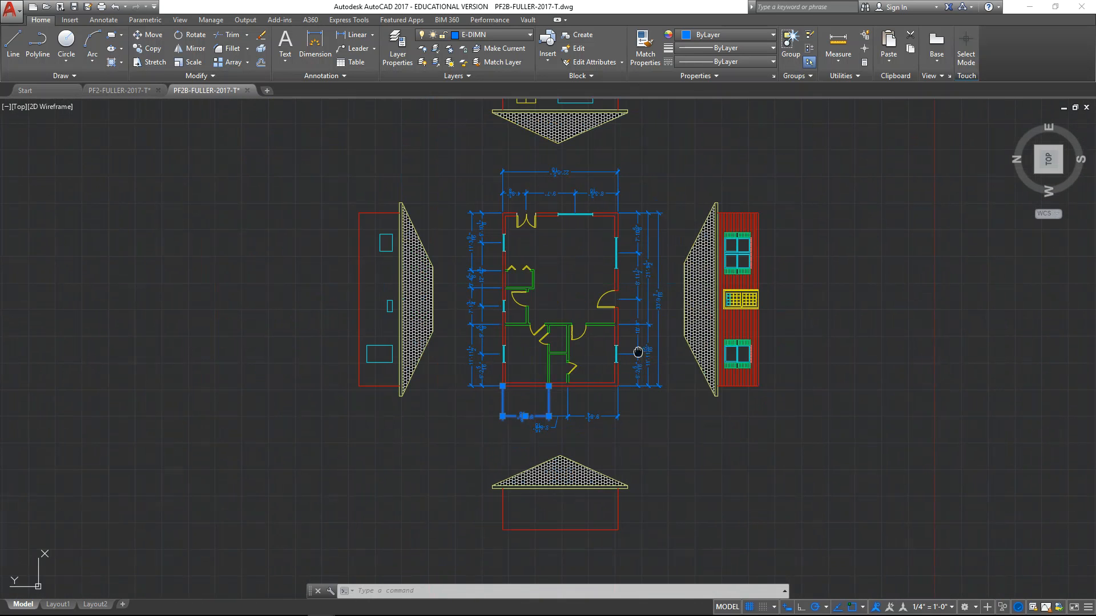
pyautogui.scroll(-2, 641, 355)
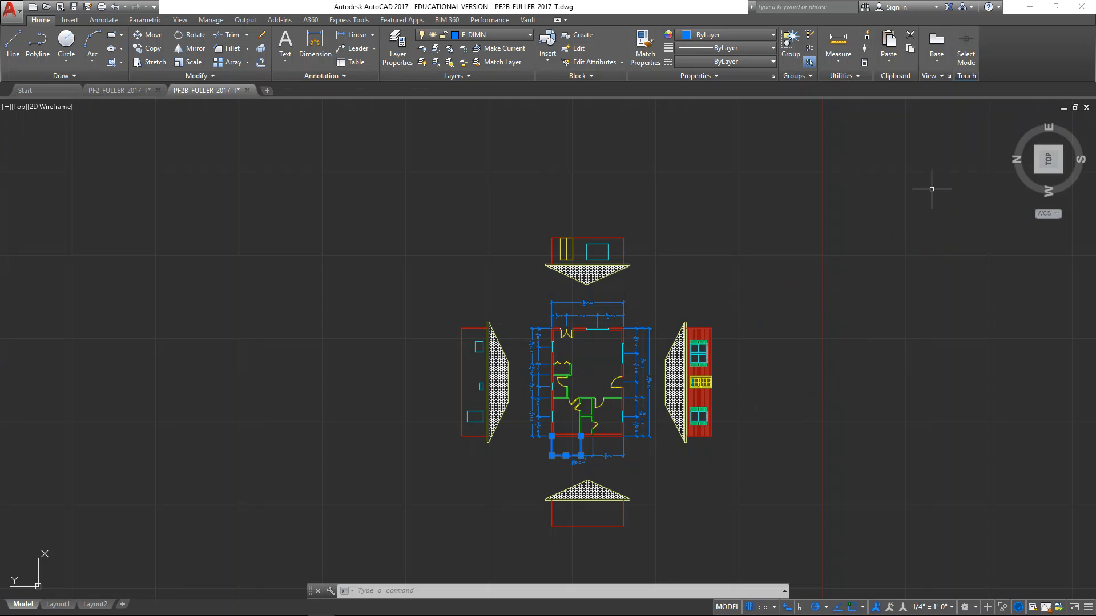
pyautogui.moveTo(1027, 165)
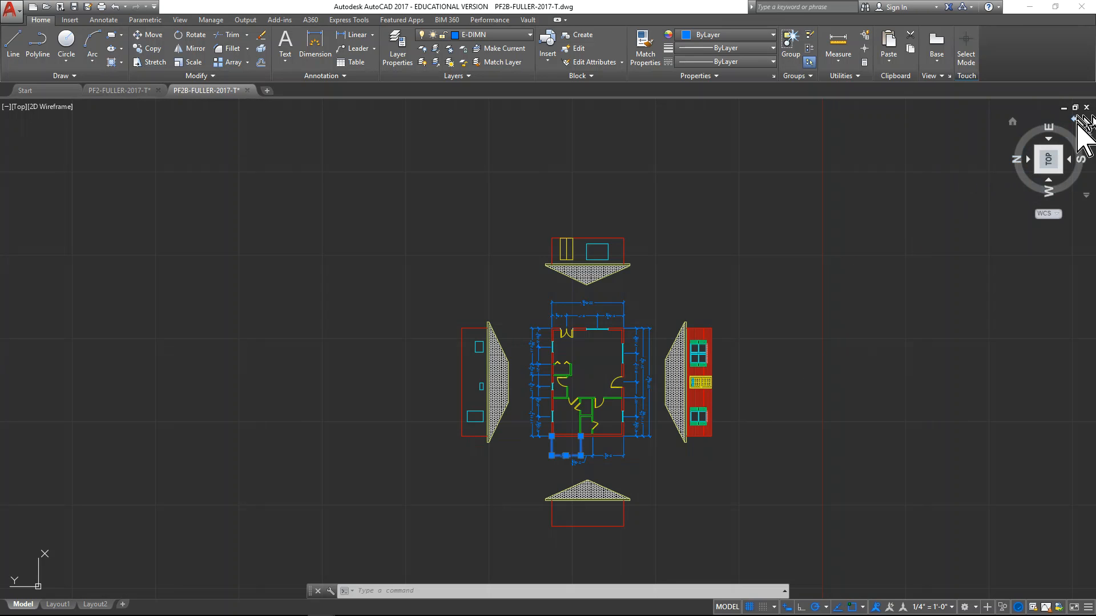
pyautogui.click(1086, 130)
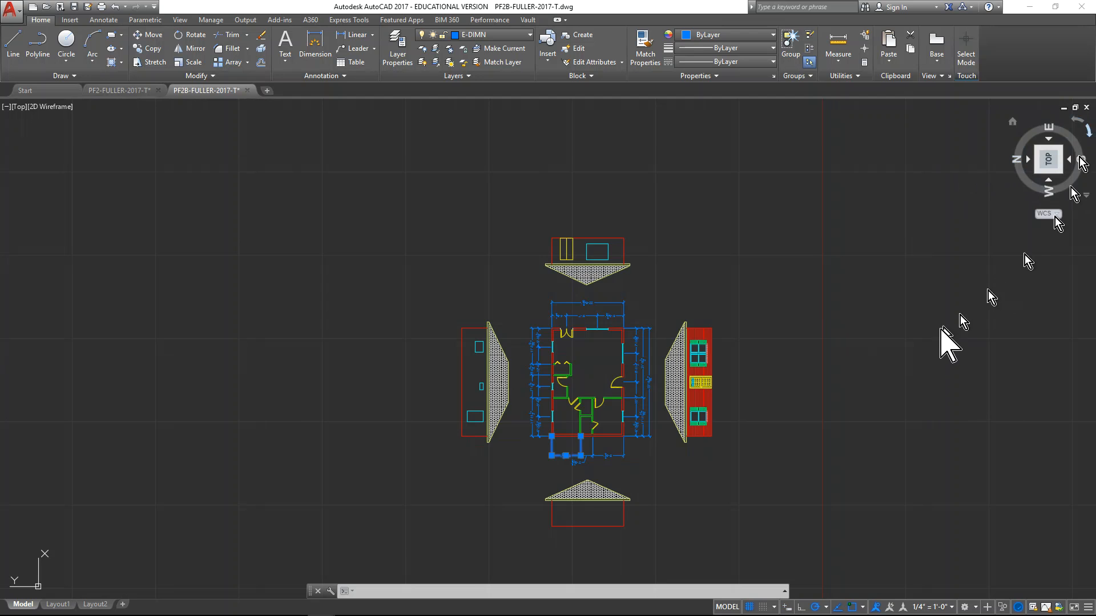
pyautogui.scroll(-3, 742, 361)
pyautogui.moveTo(810, 397); pyautogui.dragTo(420, 169, button='middle')
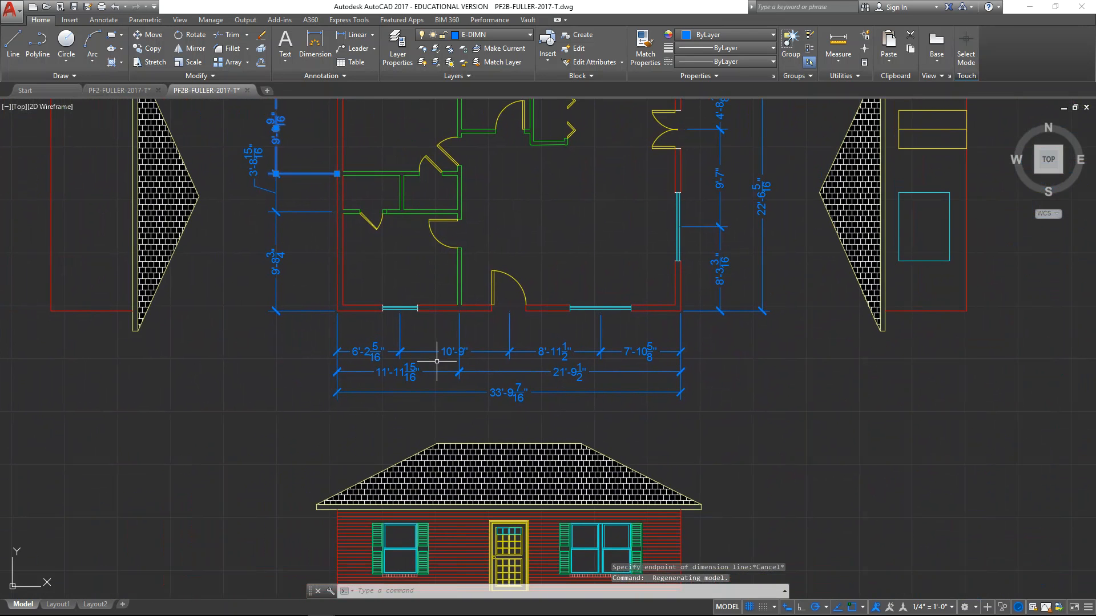
# Dimension the front elevation's overall height from the wall's lower-left corner to the roof ridge level, placing the dimension line at @0,-8'.
pyautogui.scroll(3, 472, 349)
pyautogui.moveTo(472, 354); pyautogui.dragTo(425, 380, button='middle')
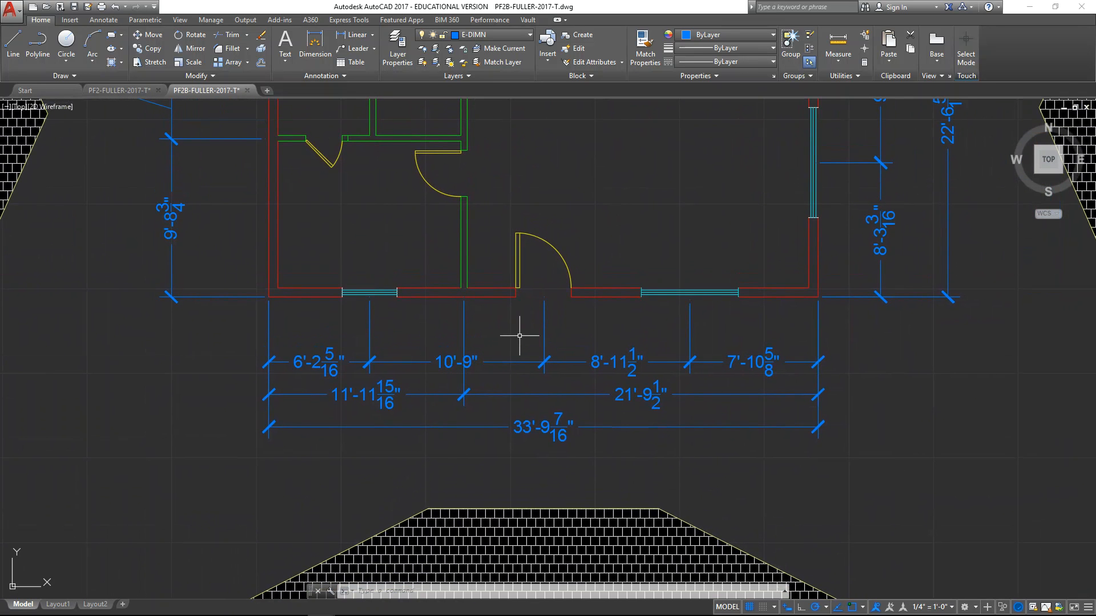
pyautogui.moveTo(536, 432); pyautogui.dragTo(535, 123, button='middle')
pyautogui.scroll(-1, 573, 373)
pyautogui.moveTo(572, 374); pyautogui.dragTo(499, 428, button='middle')
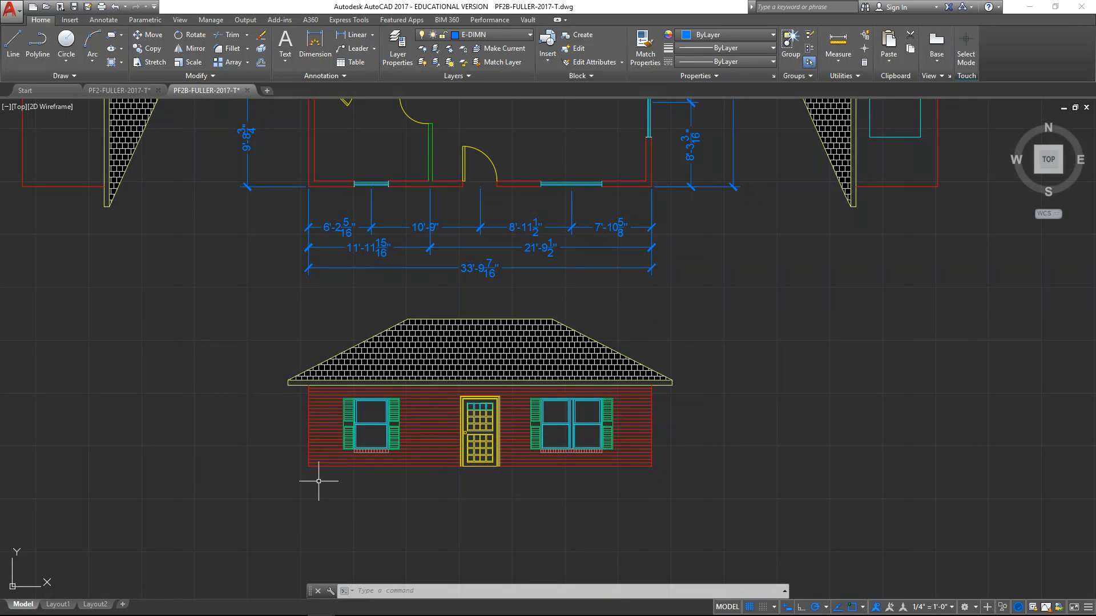
pyautogui.click(350, 37)
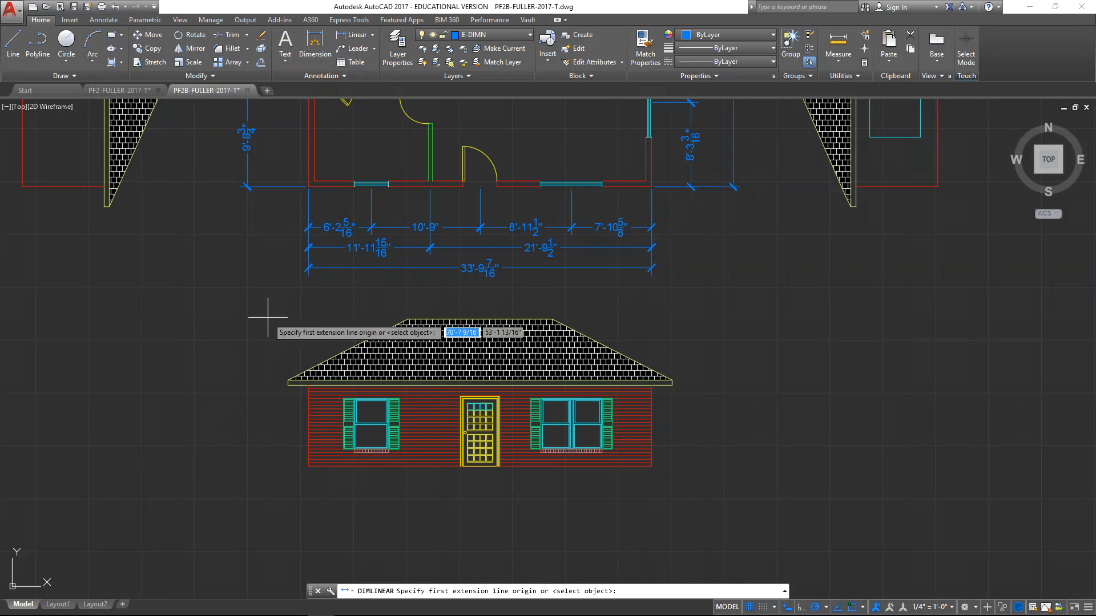
pyautogui.click(304, 465)
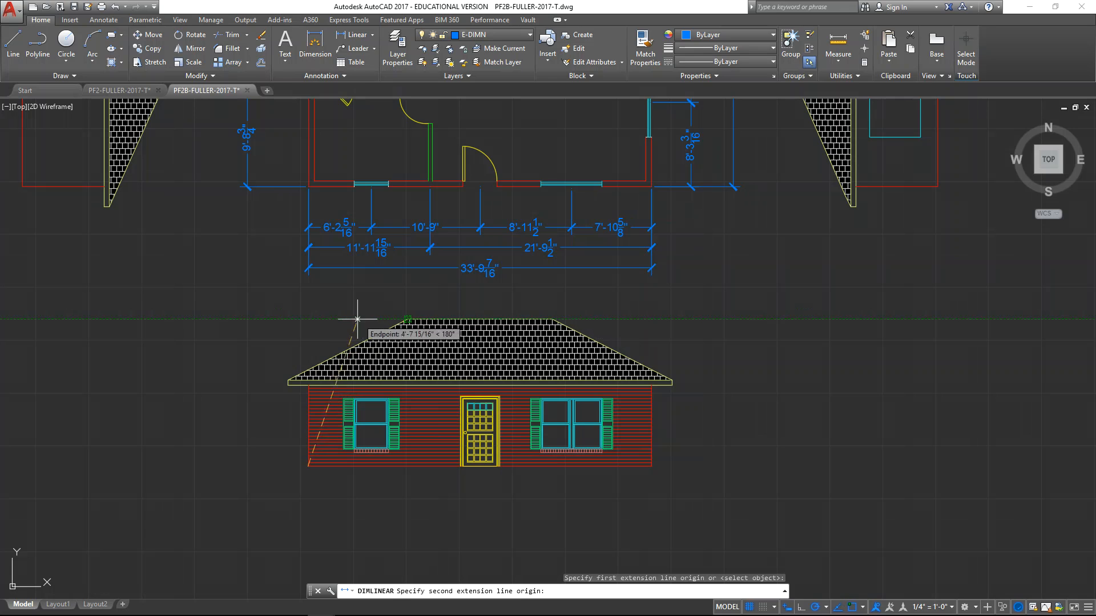
pyautogui.click(307, 320)
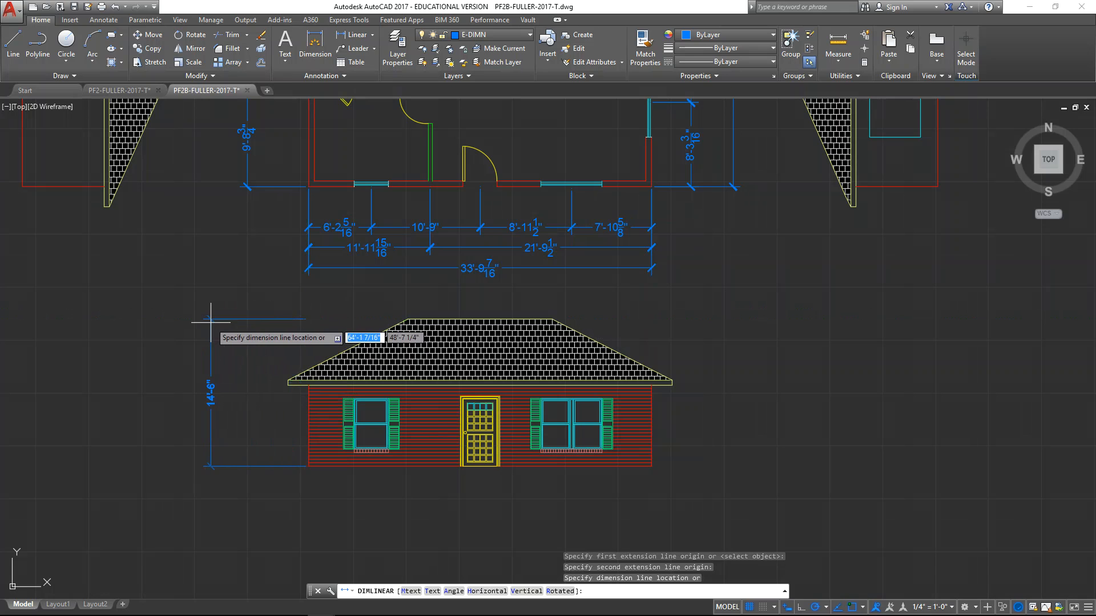
pyautogui.write('@')
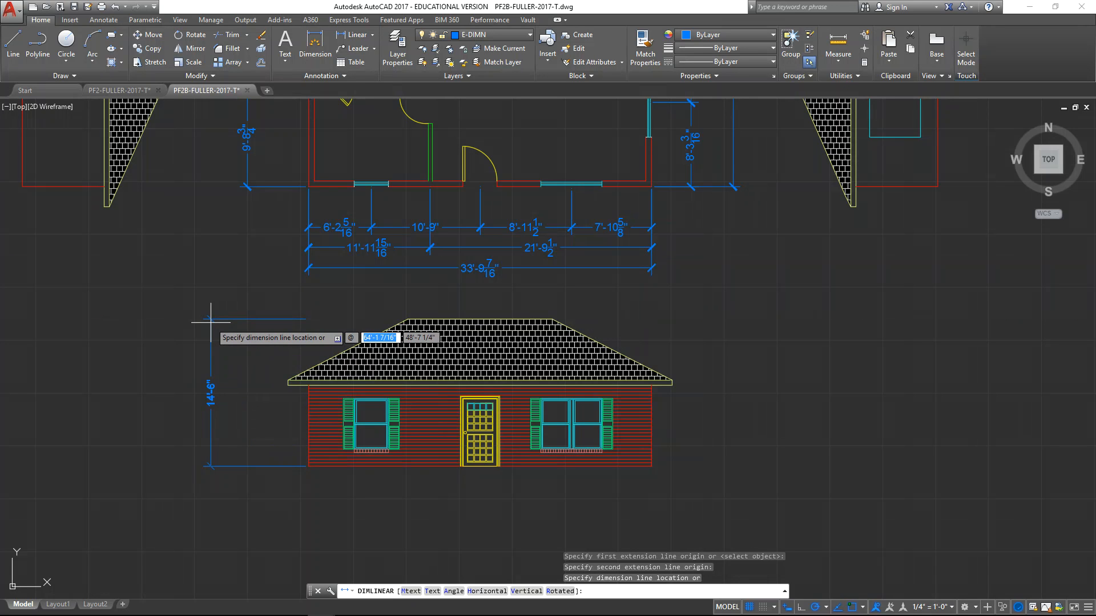
pyautogui.write('0')
pyautogui.press('Tab')
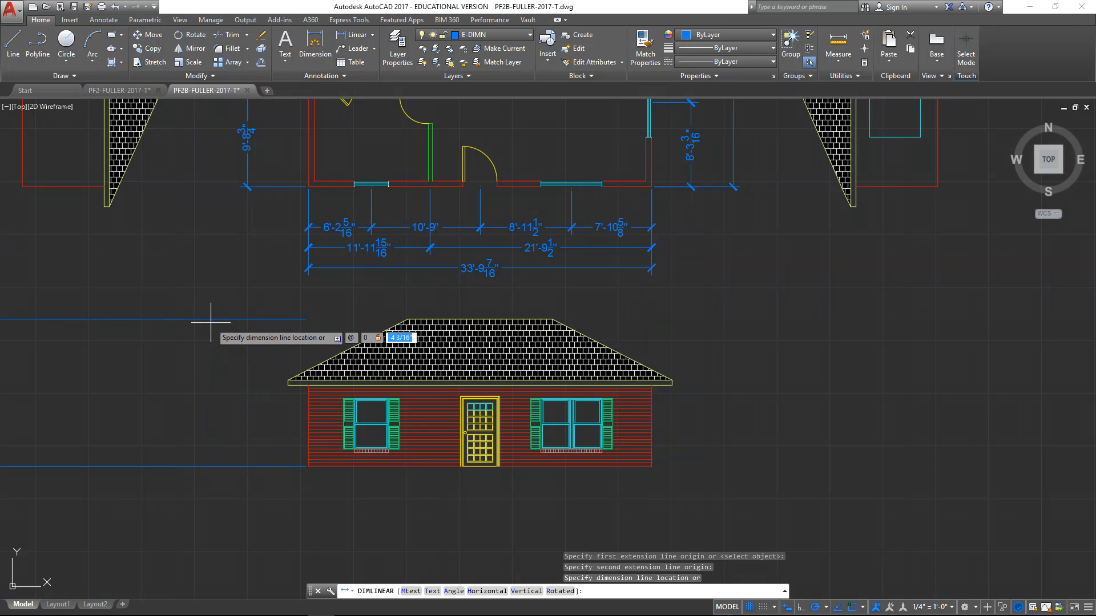
pyautogui.write('-')
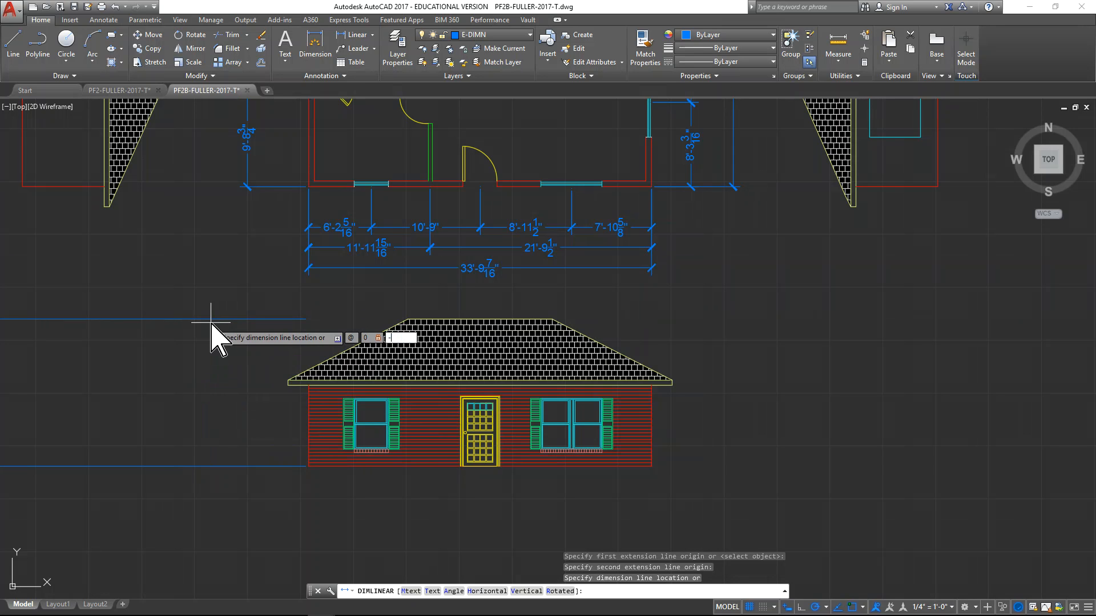
pyautogui.write("8'")
pyautogui.press('Return')
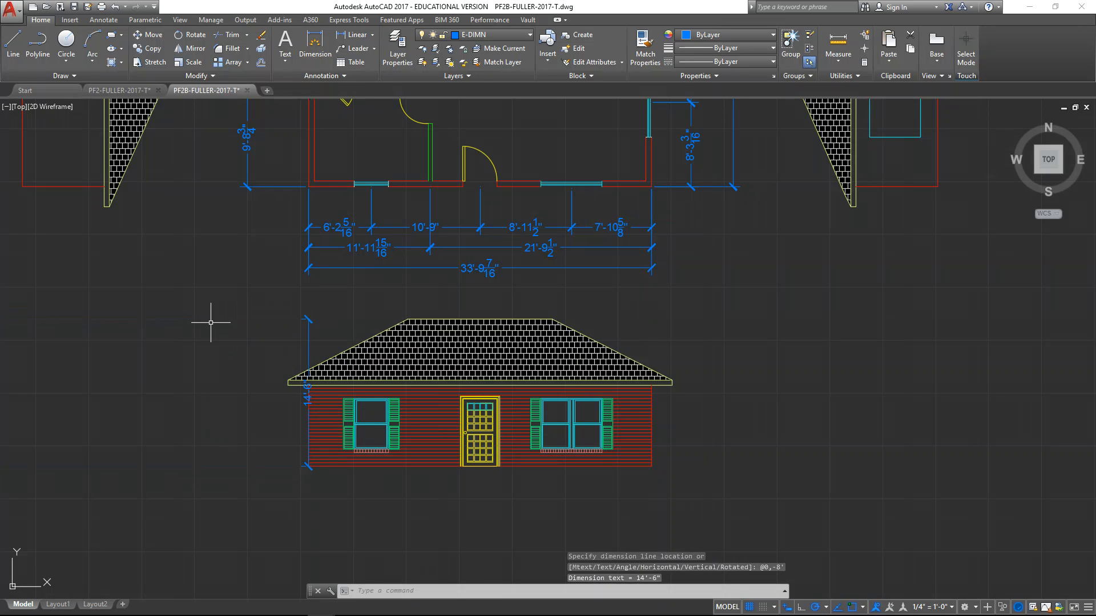
# Erase the front elevation's overall height dimension and redraw it from the wall's lower-left corner to the ridge level, placing the dimension line at @-8',0.
pyautogui.click(307, 320)
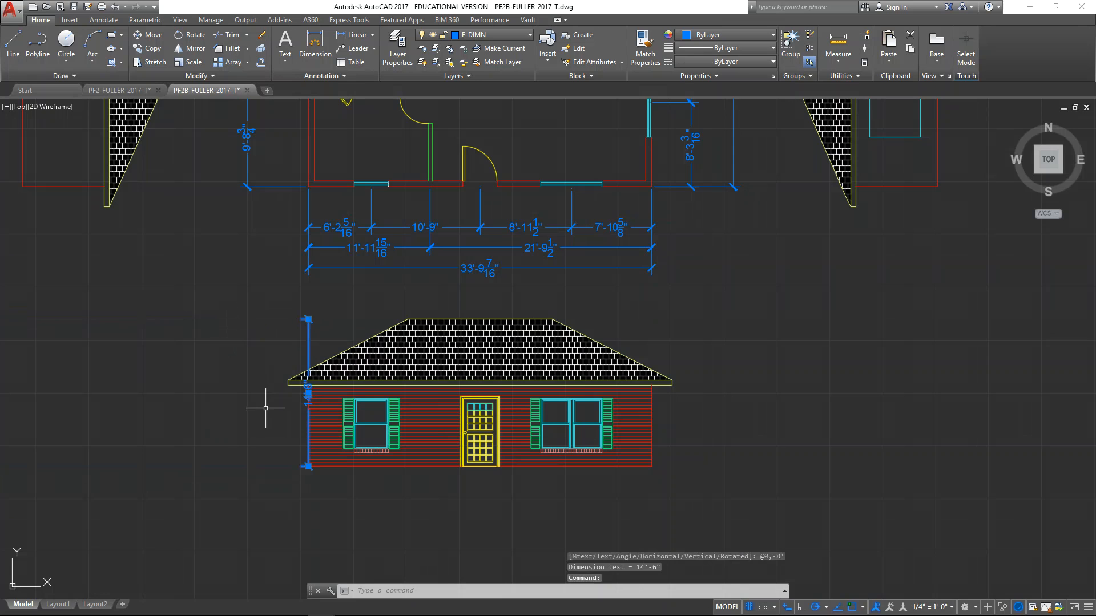
pyautogui.press('Delete')
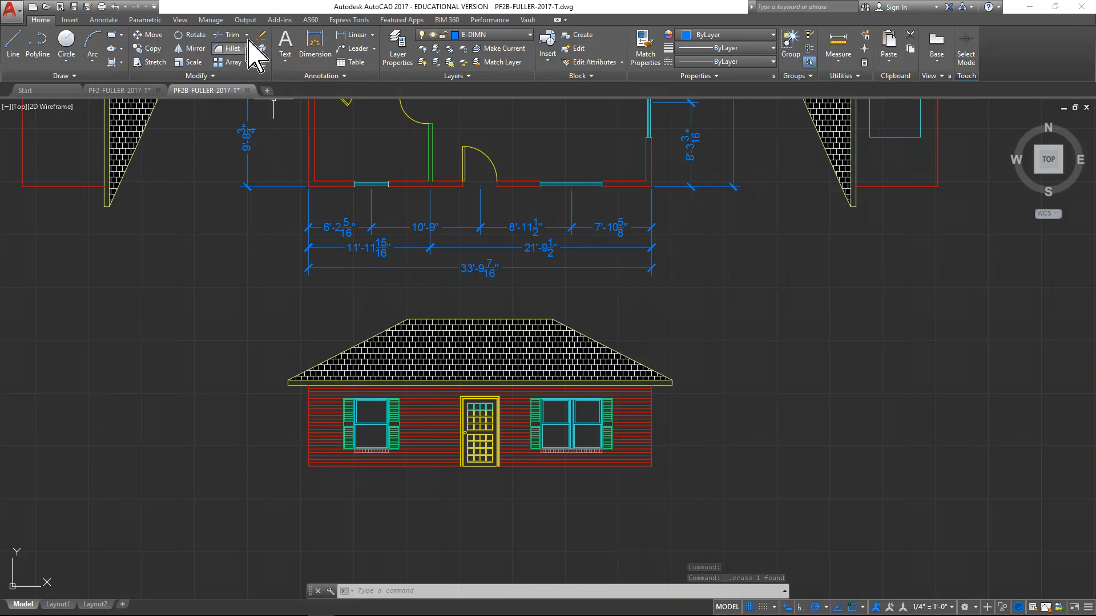
pyautogui.click(348, 35)
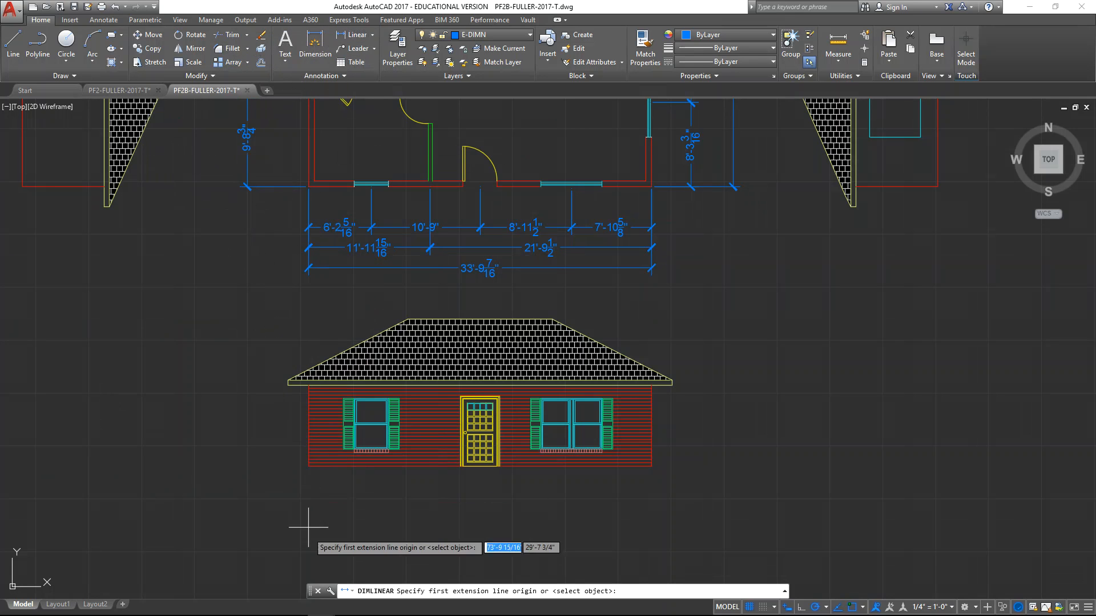
pyautogui.click(308, 466)
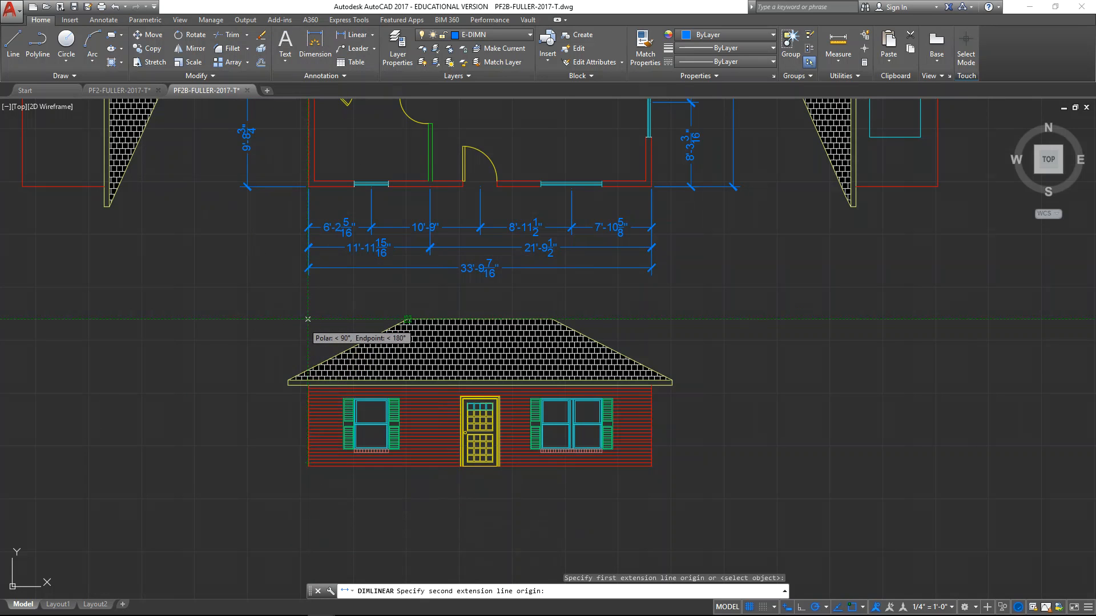
pyautogui.click(307, 319)
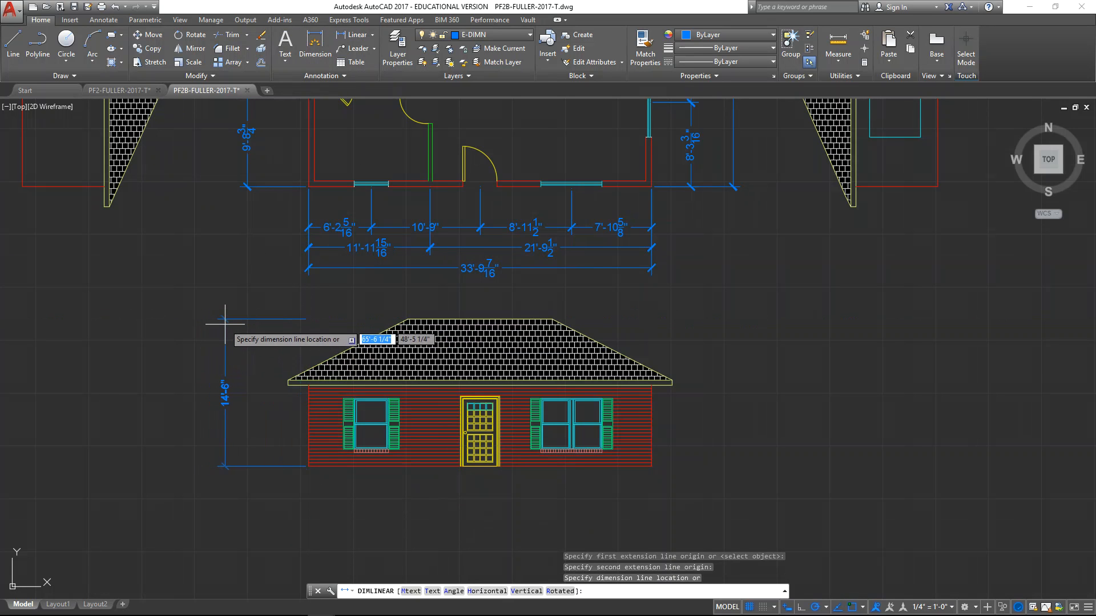
pyautogui.write('@')
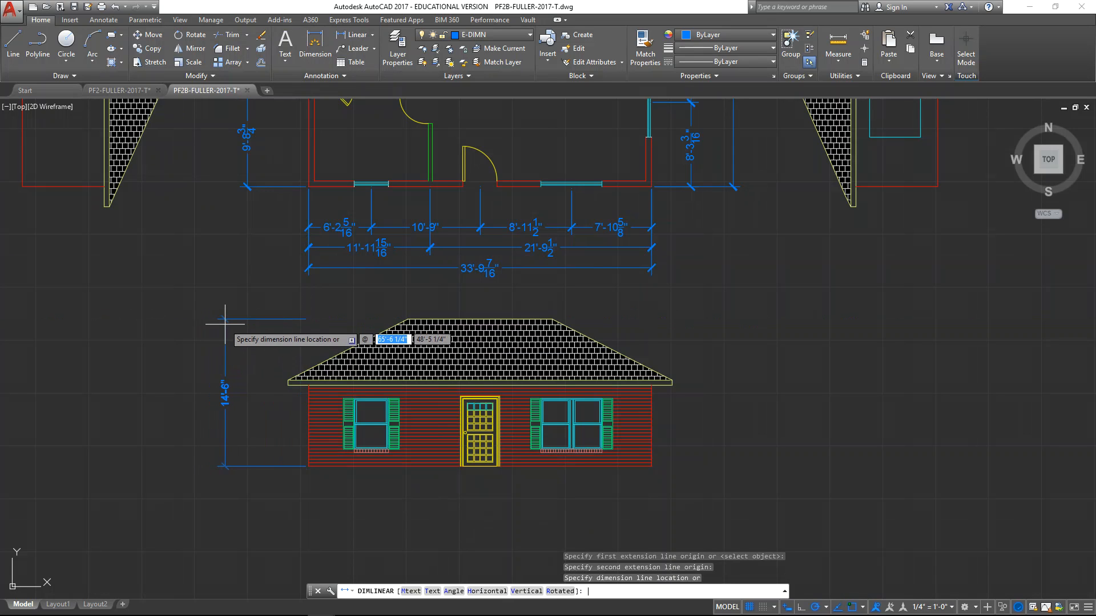
pyautogui.write('-8')
pyautogui.press('Tab')
pyautogui.write('0')
pyautogui.press('Return')
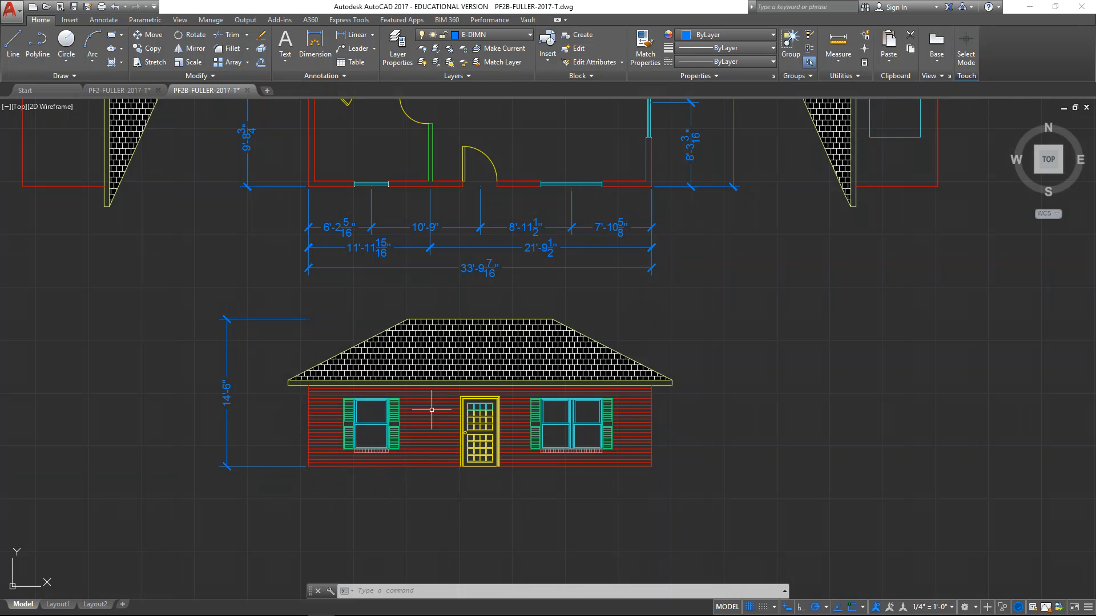
# Dimension the front wall's height from its lower-left corner to the underside of the eave, placing the dimension line at @-6',0.
pyautogui.scroll(4, 290, 419)
pyautogui.moveTo(290, 418)
pyautogui.mouseDown(button='middle')
pyautogui.moveTo(345, 377)
pyautogui.moveTo(355, 381)
pyautogui.mouseUp(button='middle')
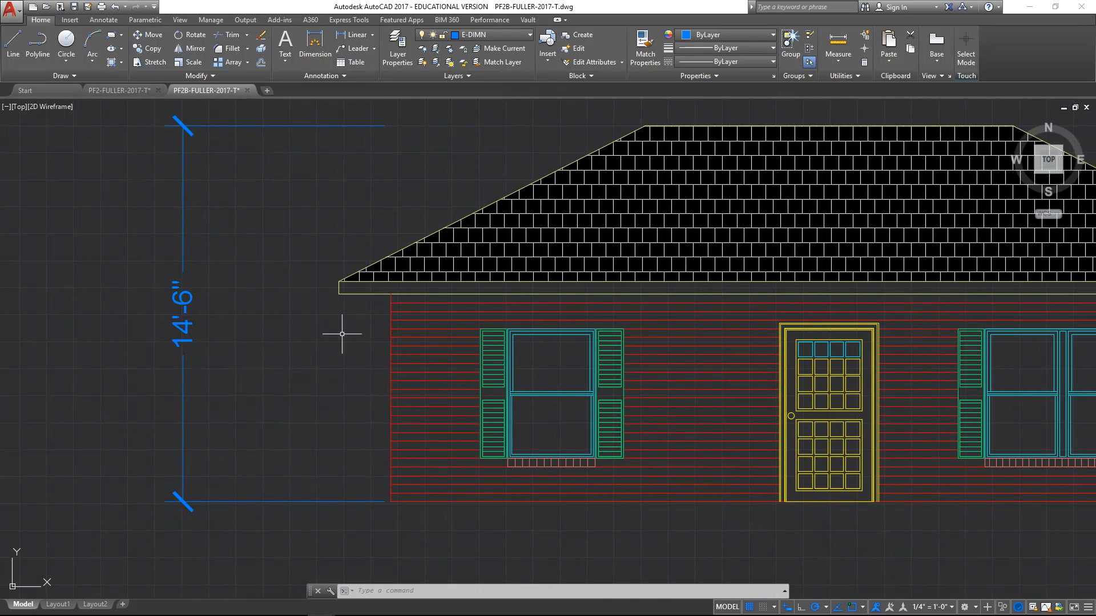
pyautogui.click(356, 34)
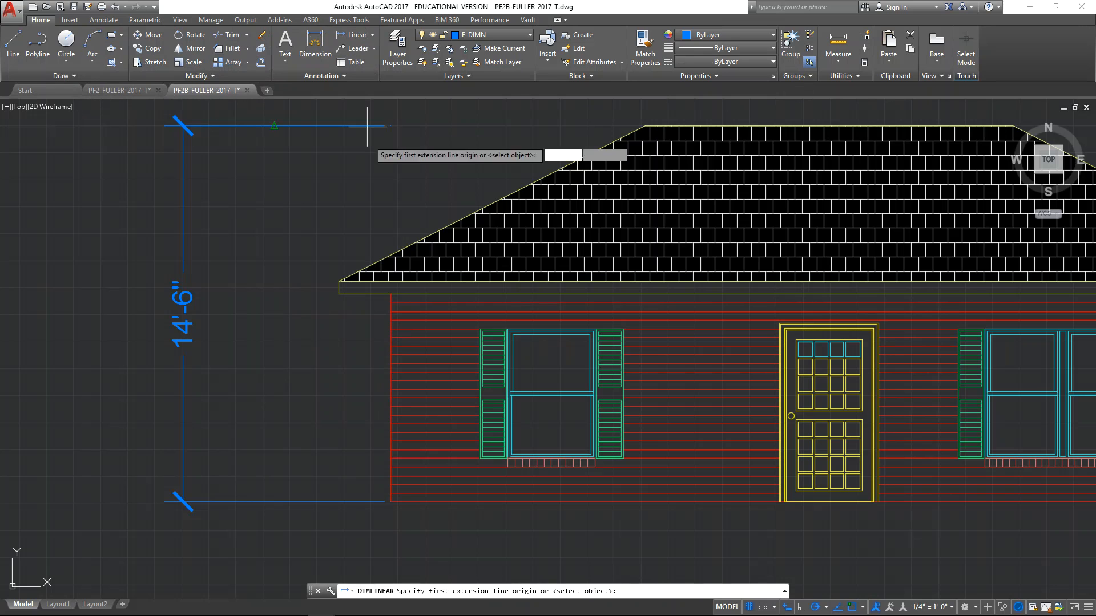
pyautogui.click(390, 502)
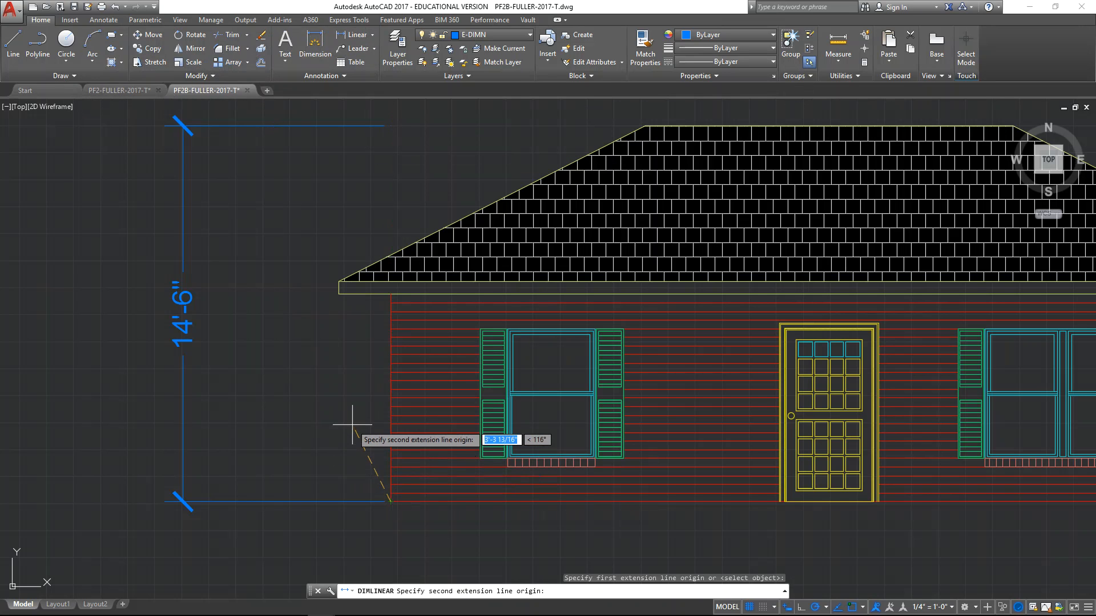
pyautogui.click(391, 294)
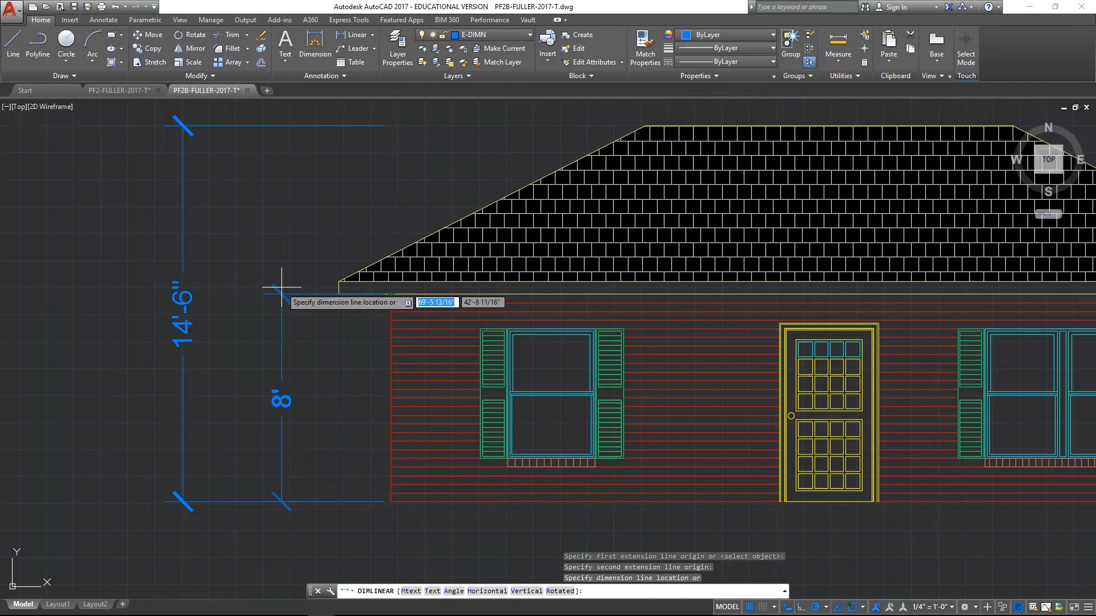
pyautogui.write('@')
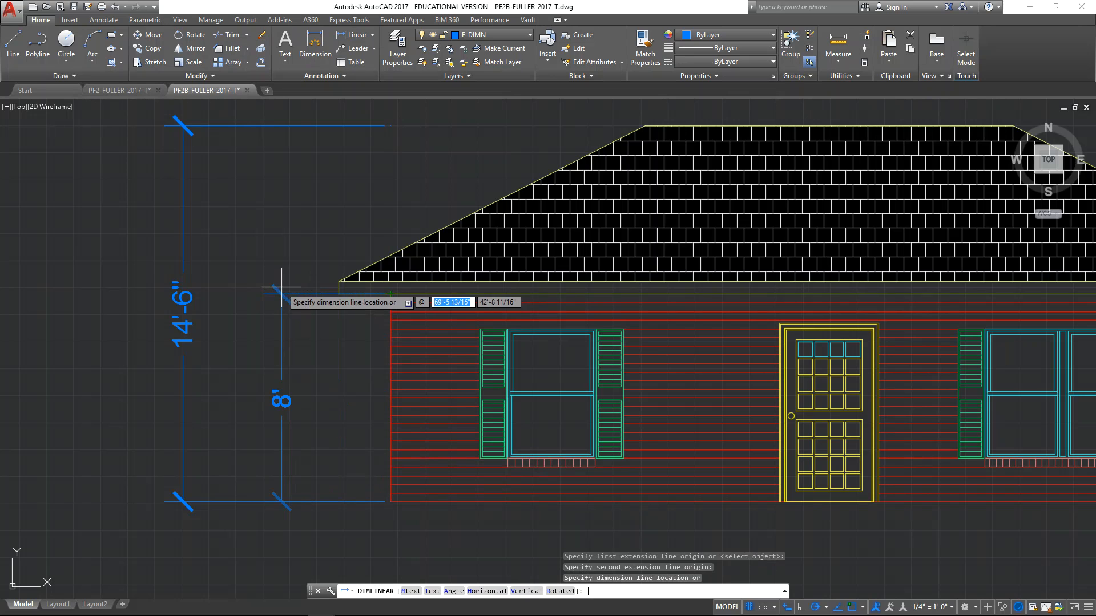
pyautogui.write('-6')
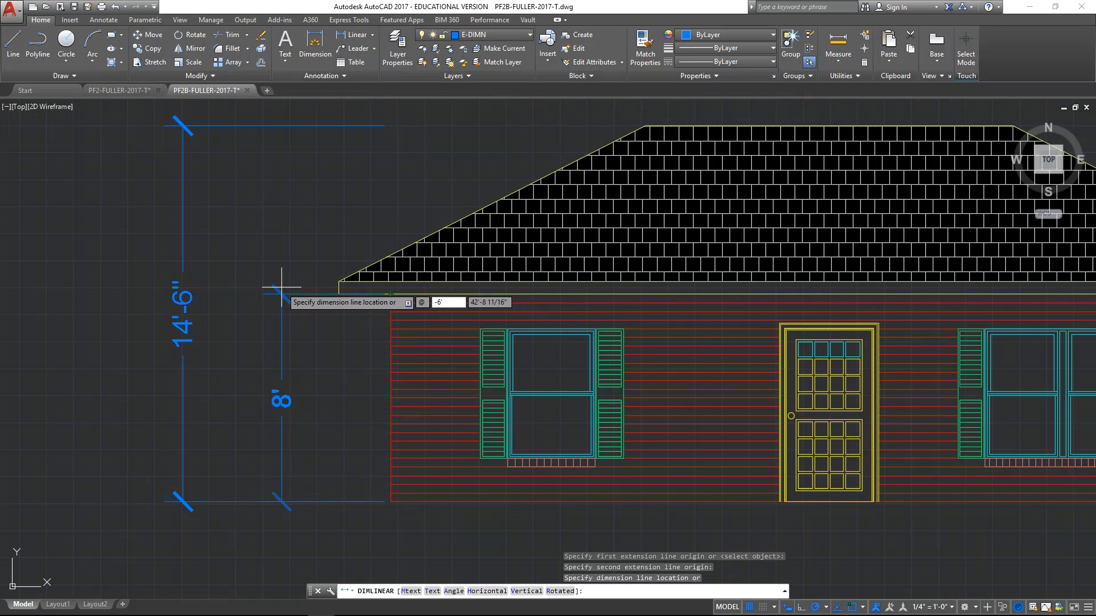
pyautogui.write("',0")
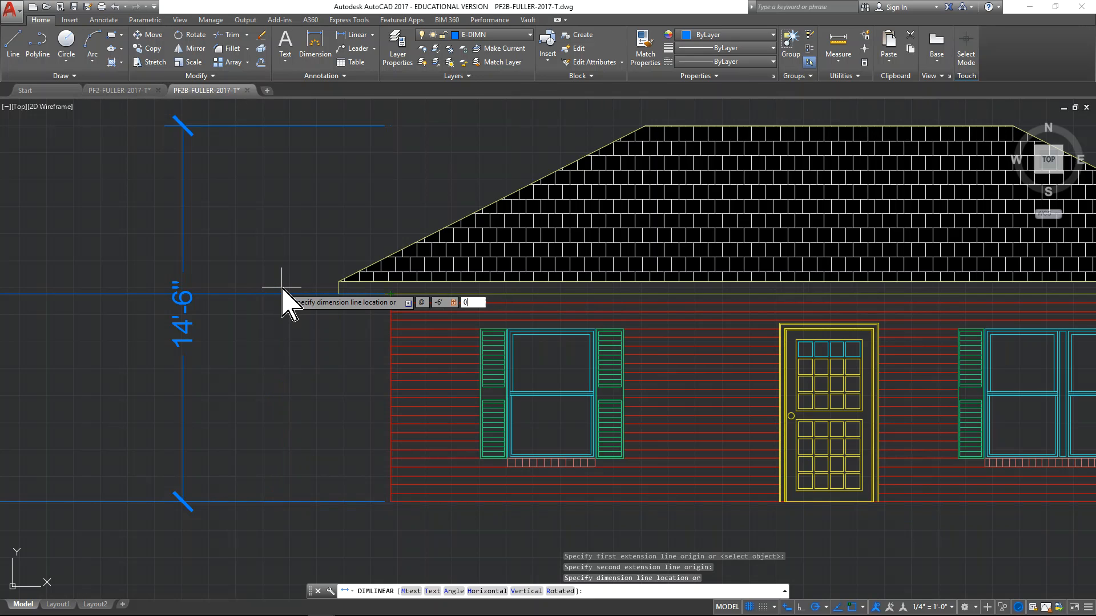
pyautogui.press('Return')
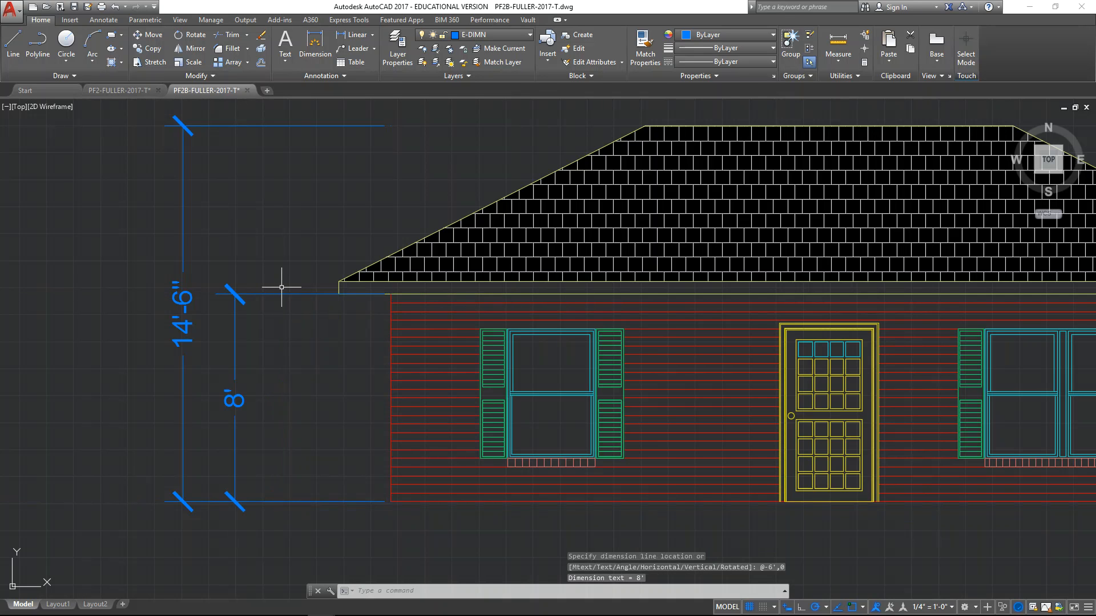
# Try to continue the wall height dimension up to the top of the fascia, ending it near the dimension line.
pyautogui.click(235, 294)
pyautogui.moveTo(235, 294)
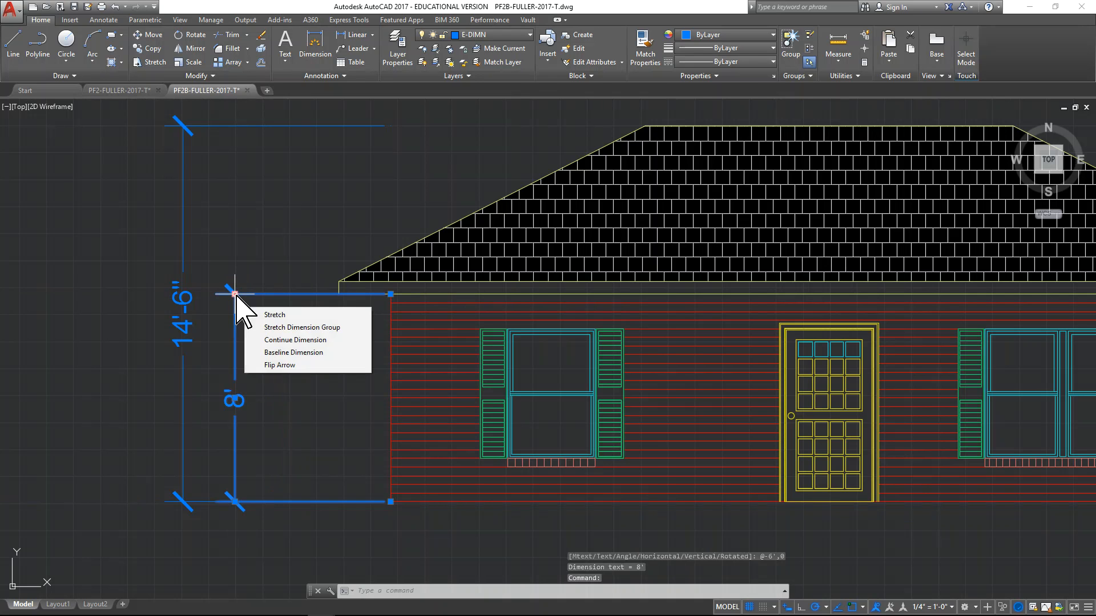
pyautogui.click(289, 340)
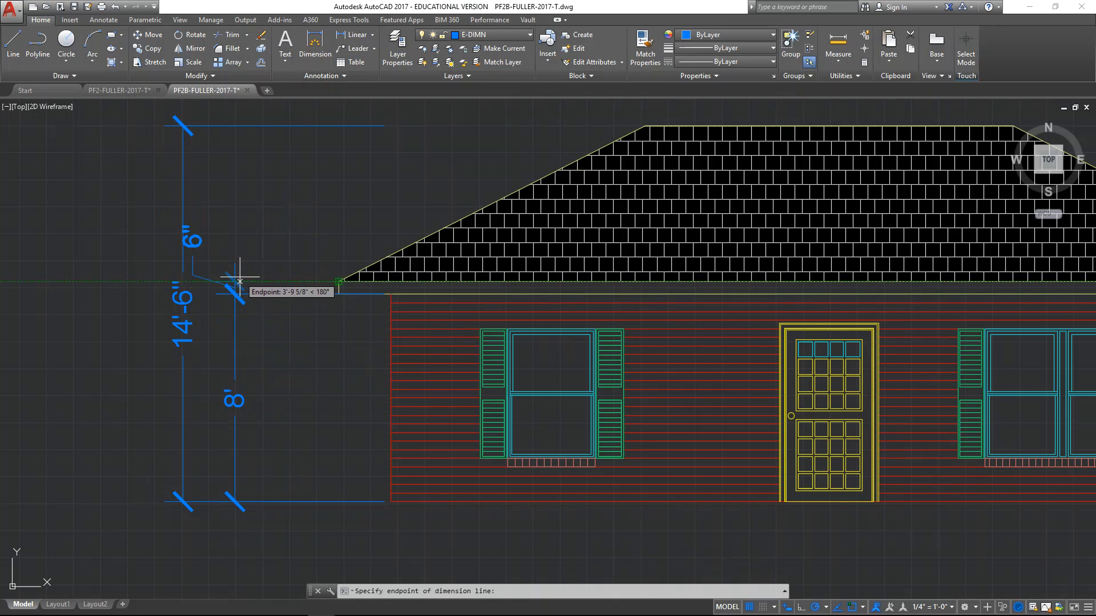
pyautogui.click(240, 281)
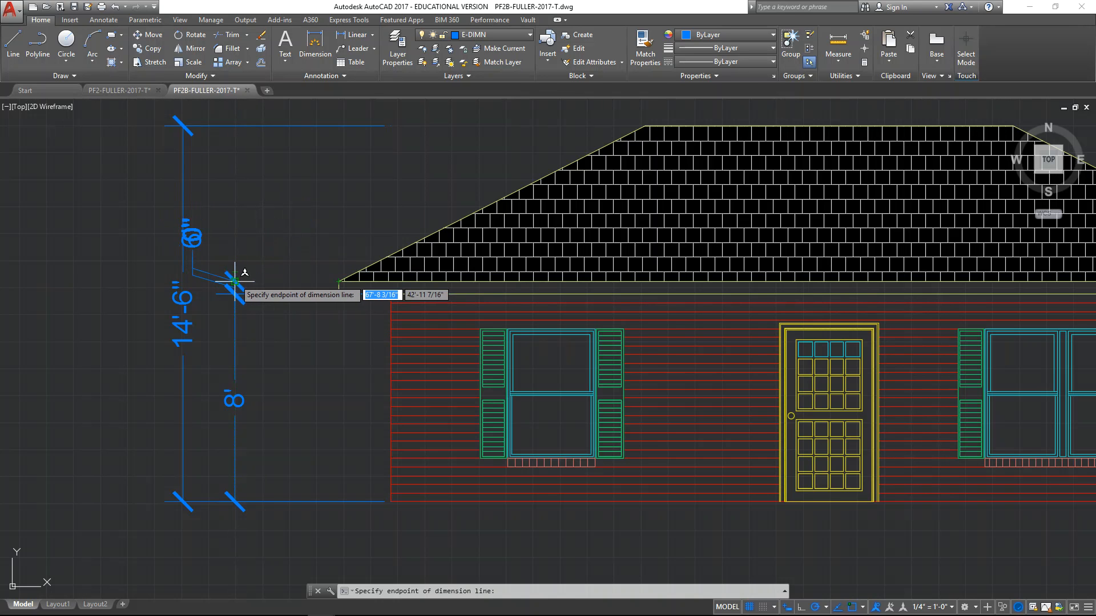
pyautogui.press('Escape')
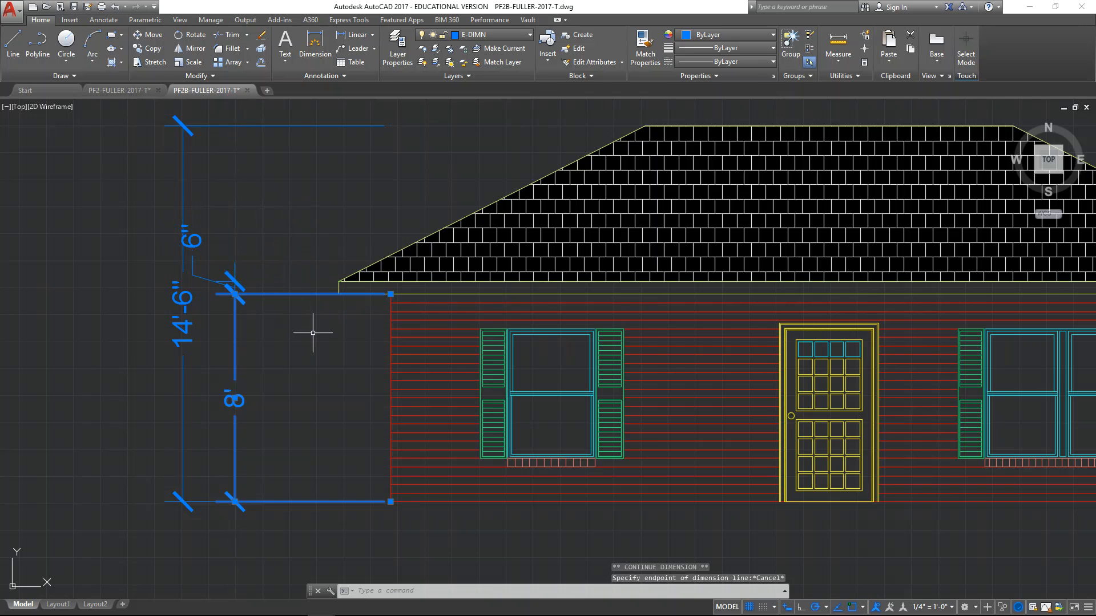
# Erase the wall height and fascia dimensions, keeping the overall height dimension.
pyautogui.click(255, 277)
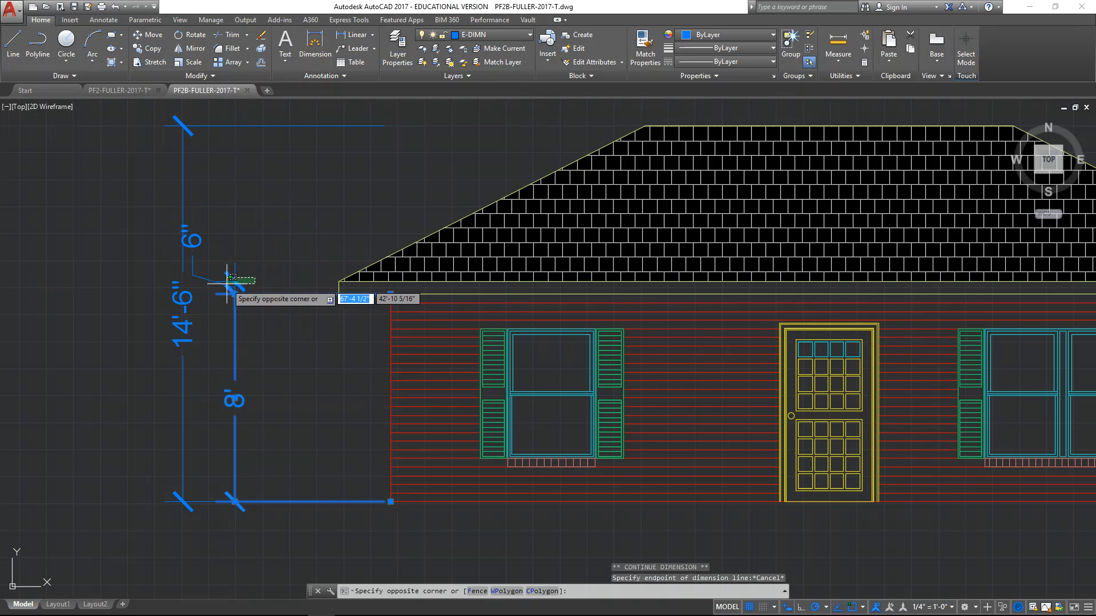
pyautogui.click(231, 289)
pyautogui.press('Delete')
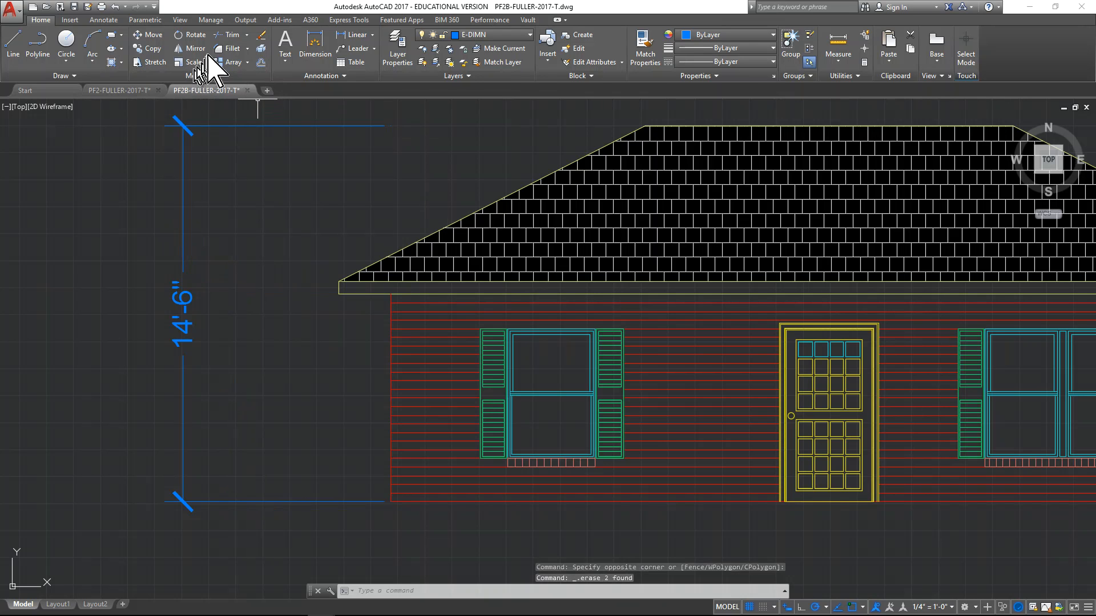
# Add a linear dimension for the front wall's height, from its lower-left corner up to the eave underside, with the dimension line at @-6',0.
pyautogui.click(353, 35)
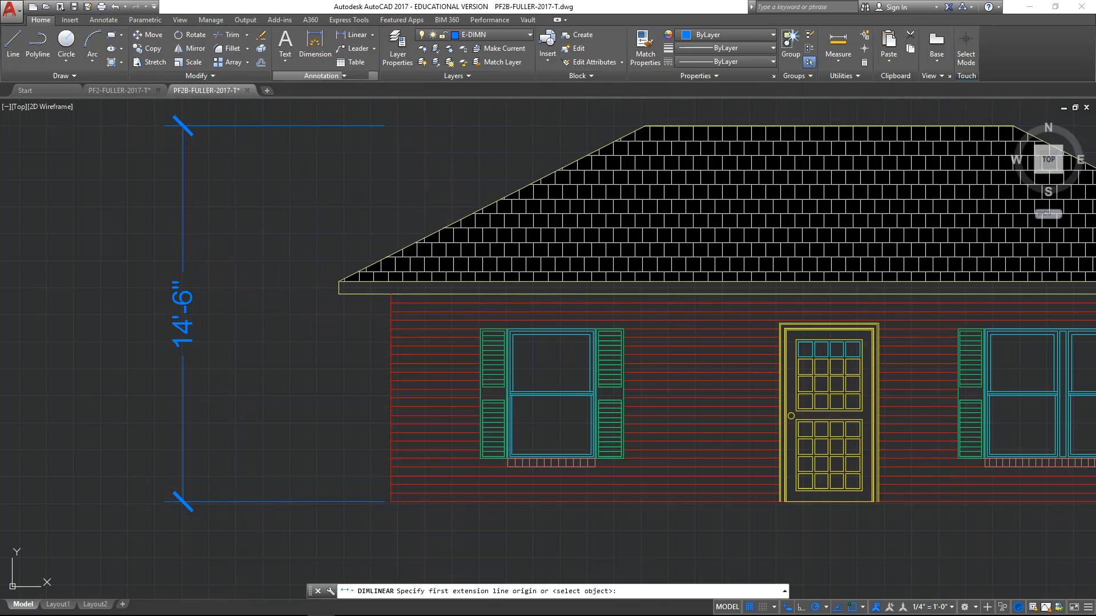
pyautogui.click(390, 502)
pyautogui.click(390, 294)
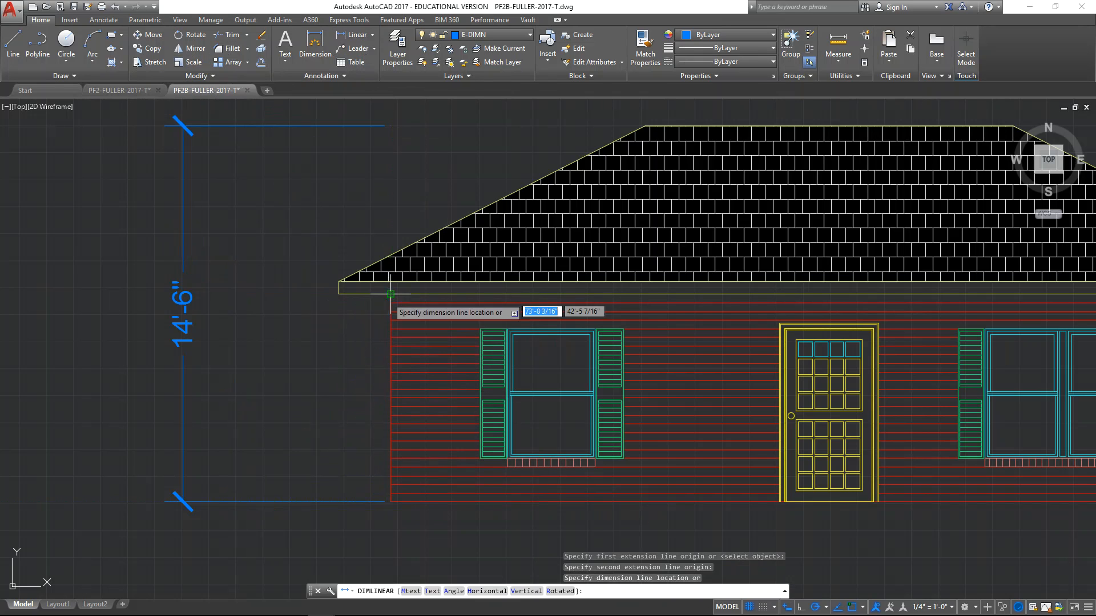
pyautogui.write('@')
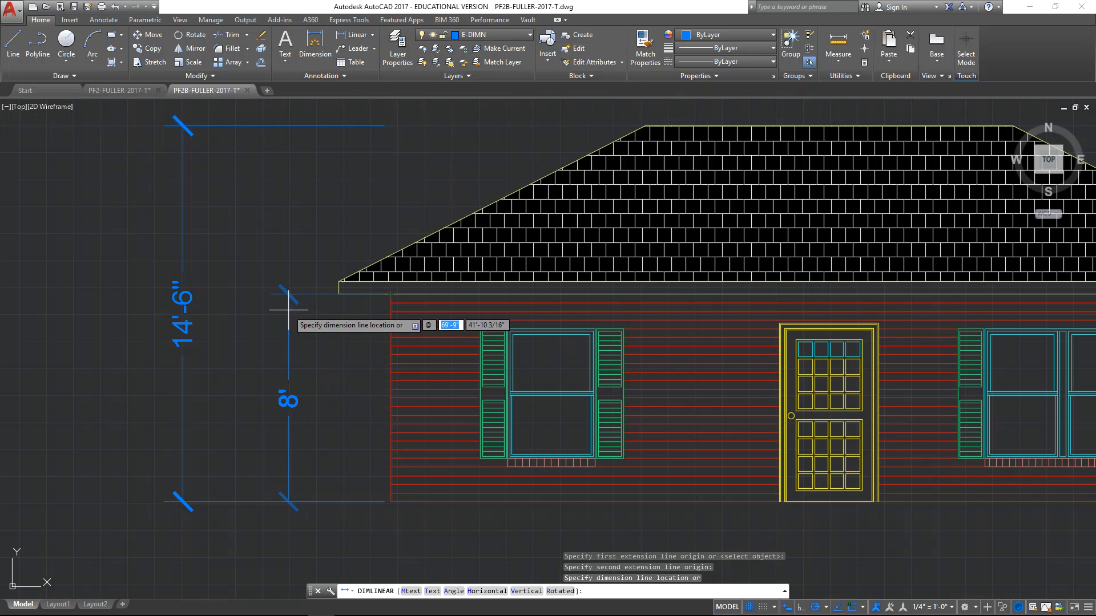
pyautogui.write("-6',0")
pyautogui.press('Return')
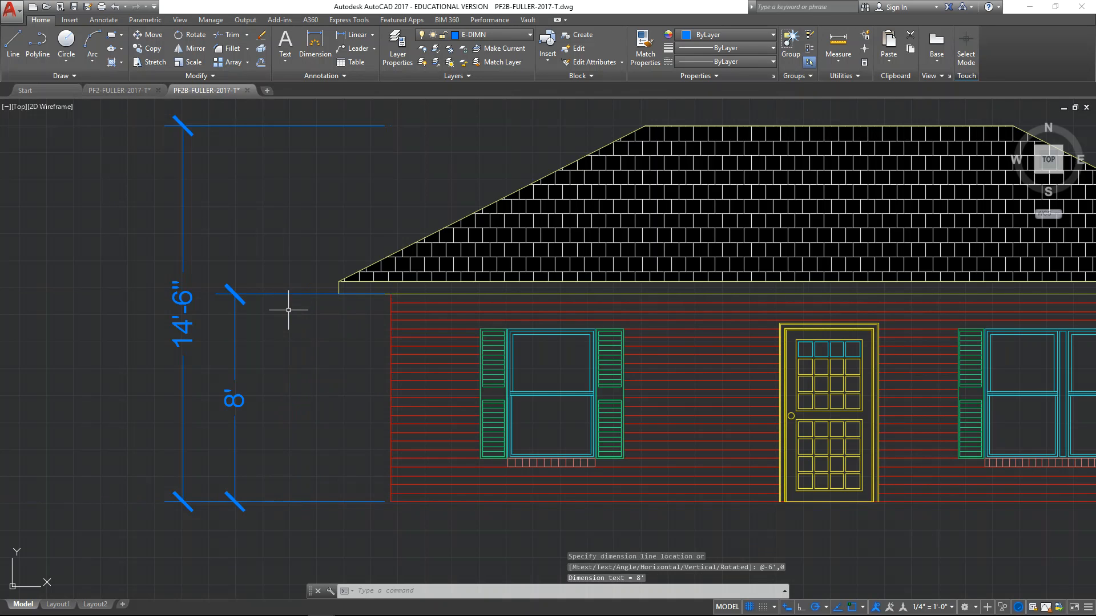
# Continue the wall height dimension to the fascia's upper-left corner and on to the roof ridge level.
pyautogui.click(234, 295)
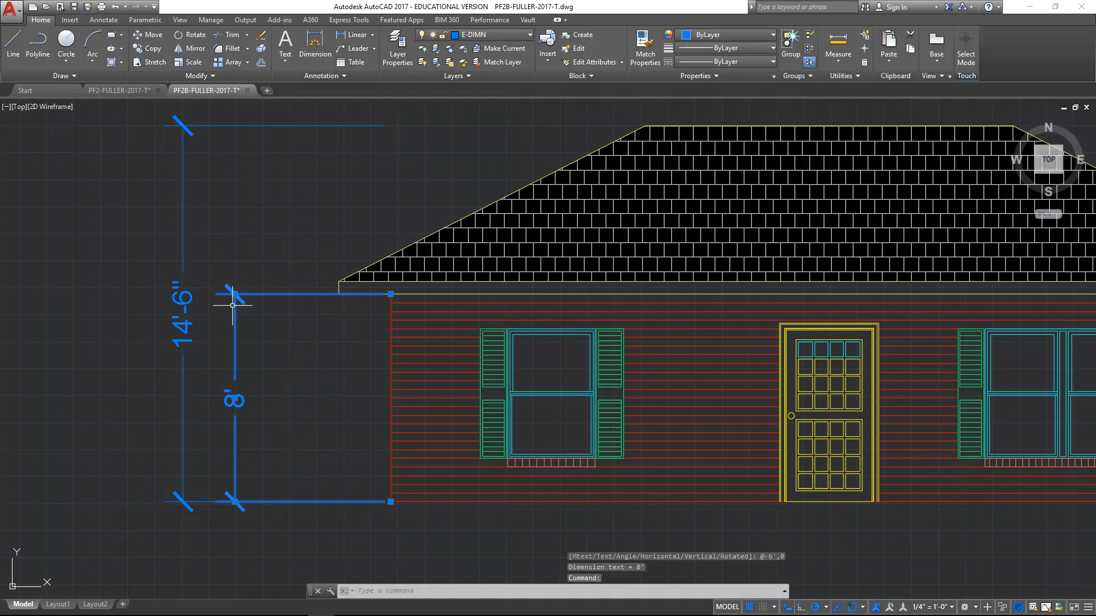
pyautogui.moveTo(234, 294)
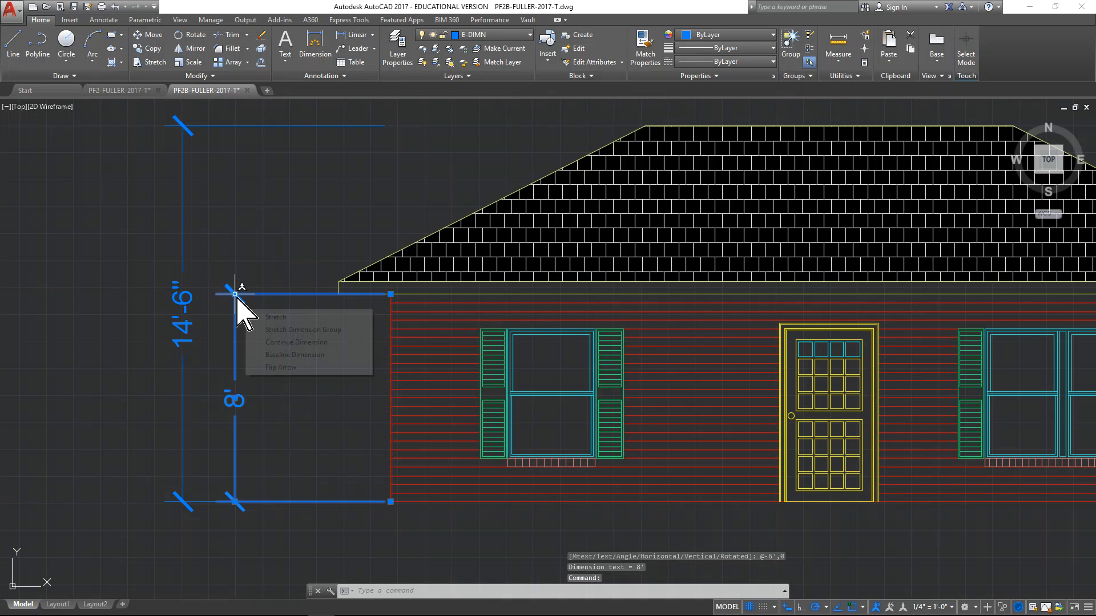
pyautogui.click(280, 342)
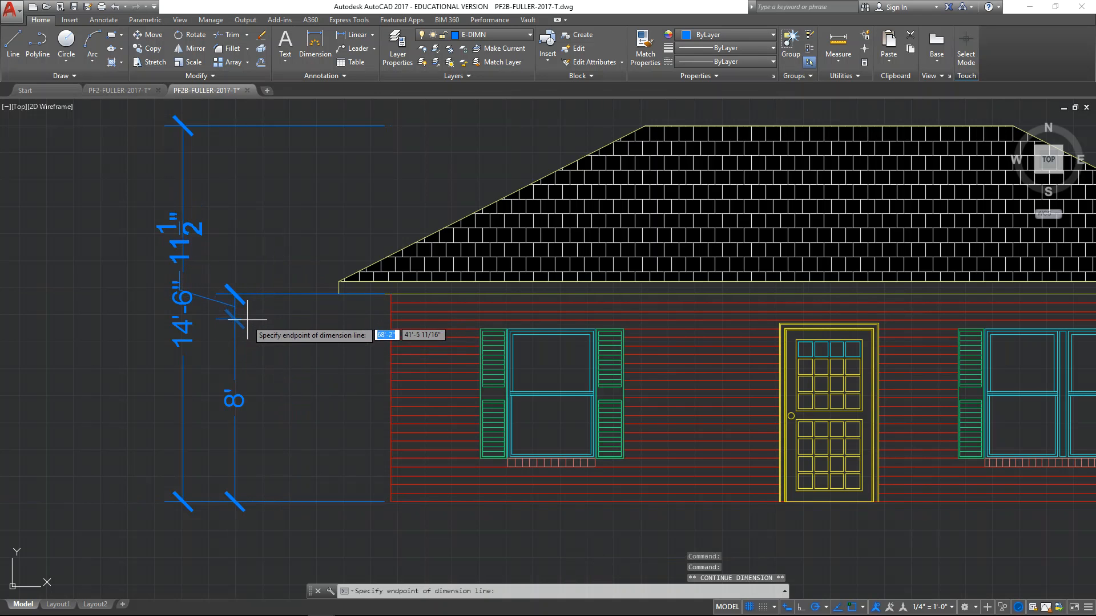
pyautogui.click(339, 281)
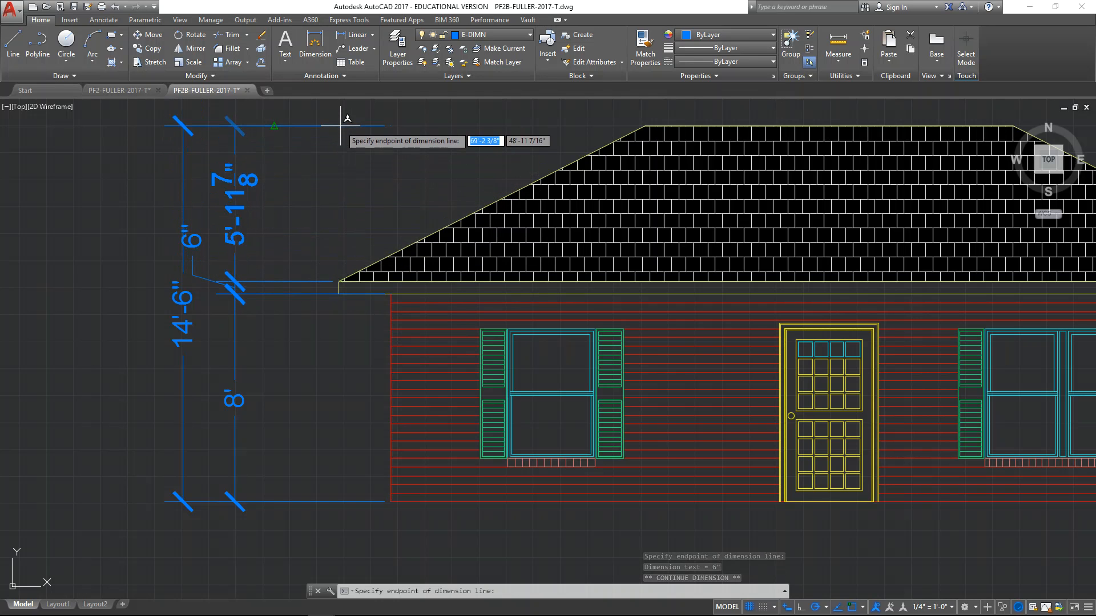
pyautogui.click(268, 126)
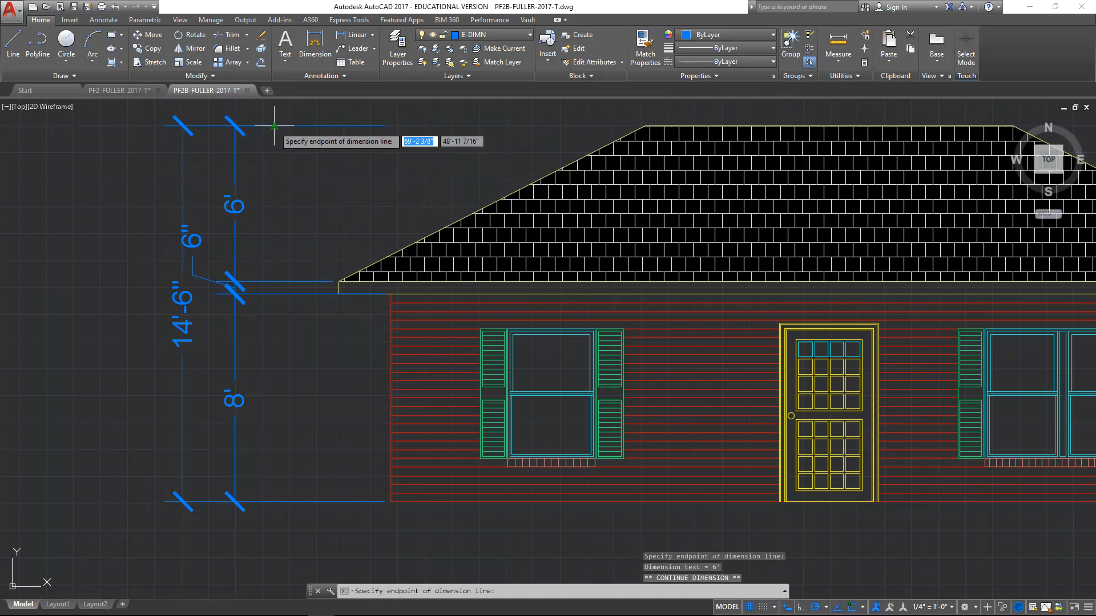
pyautogui.press('Escape')
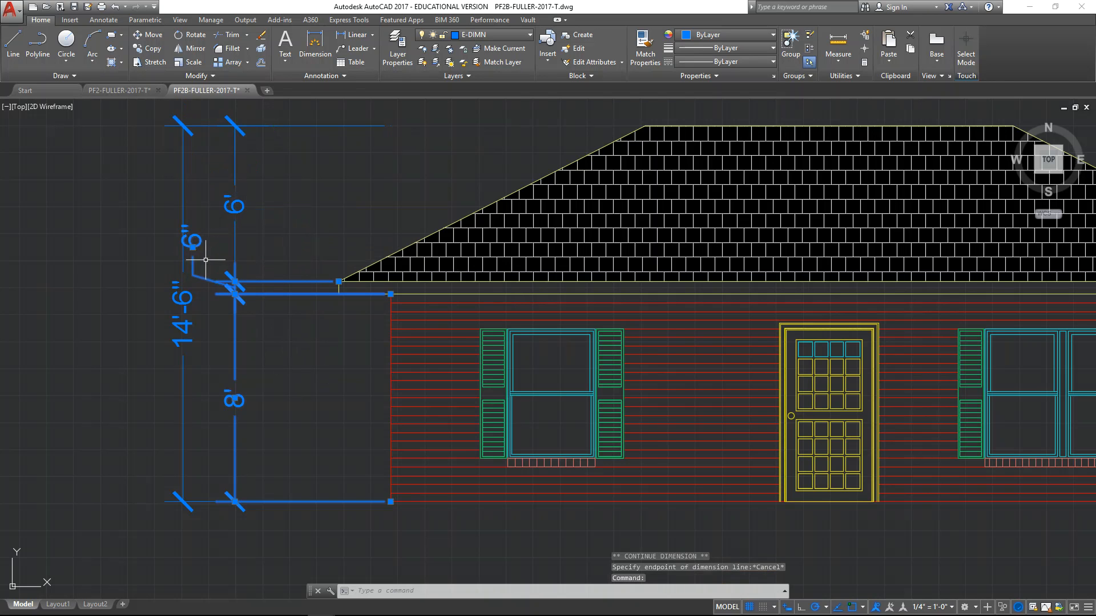
# Move the fascia dimension's text into the clear space between the inner dimension line and the roof slope.
pyautogui.click(192, 247)
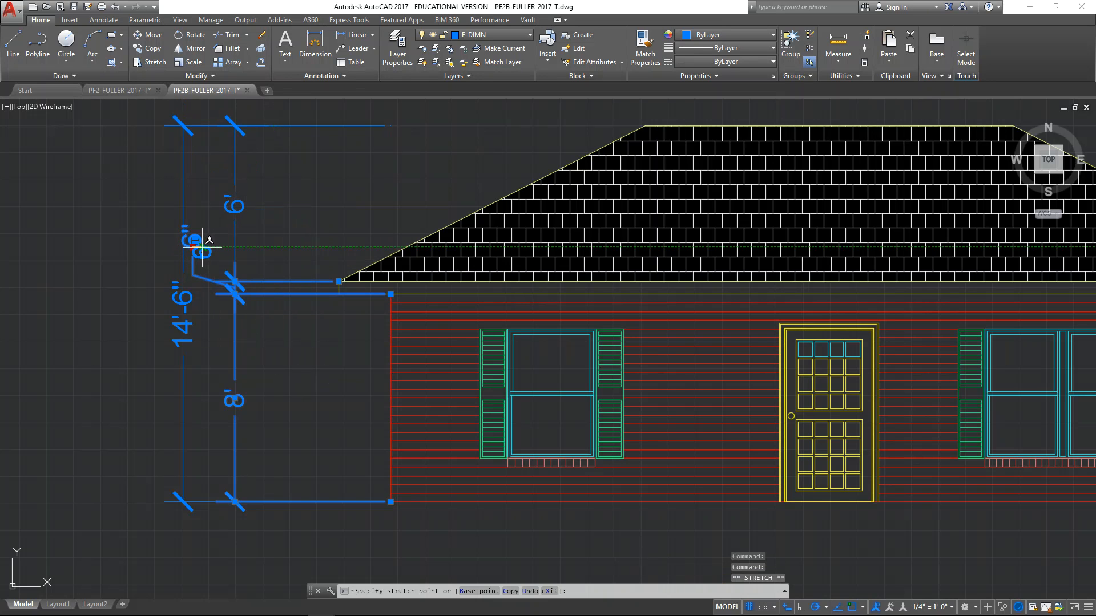
pyautogui.click(204, 250)
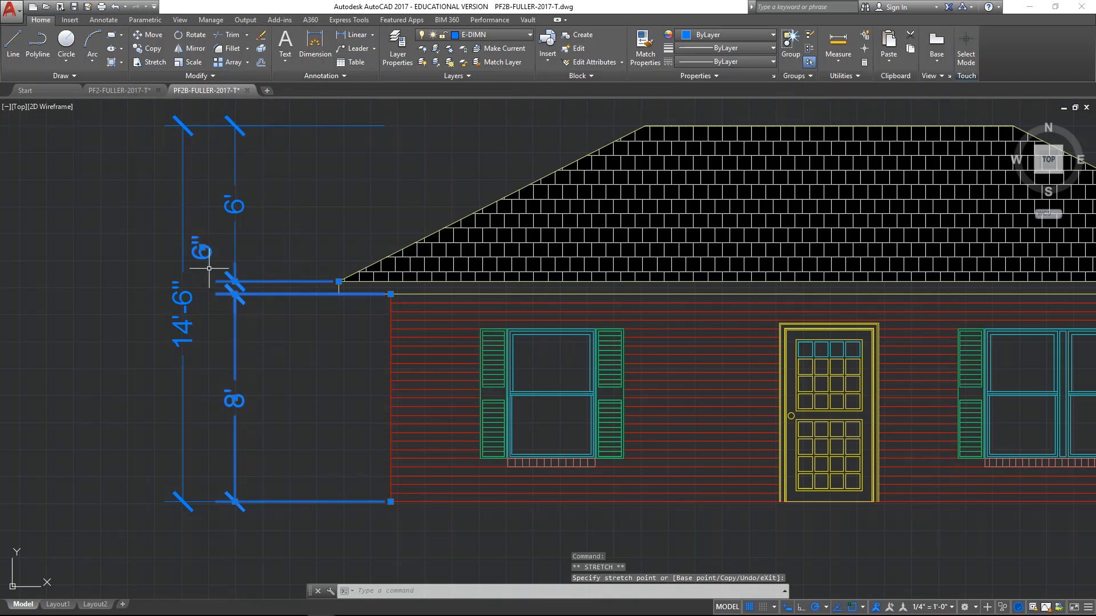
pyautogui.click(205, 247)
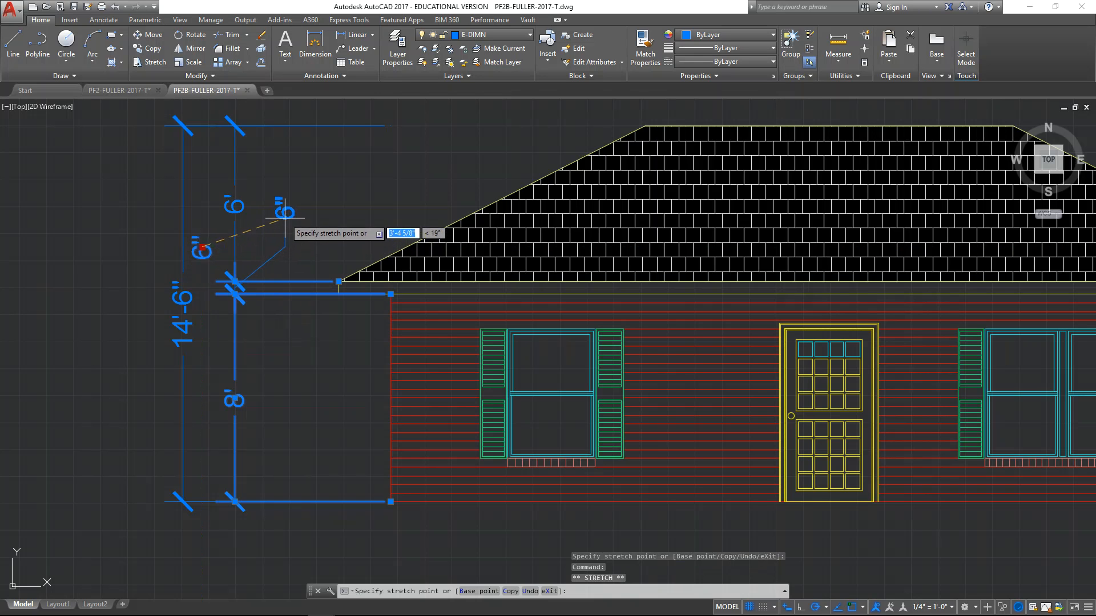
pyautogui.click(276, 221)
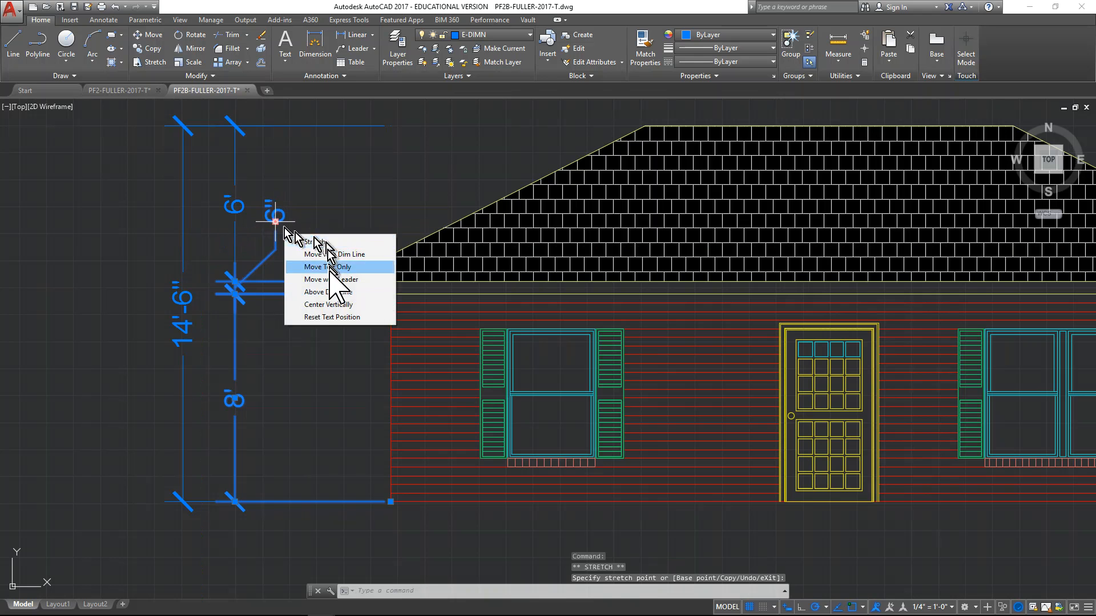
# Try a linear dimension from the front wall's lower-left corner up to the left window's mid-height, with the dimension line on the wall edge.
pyautogui.press('Escape')
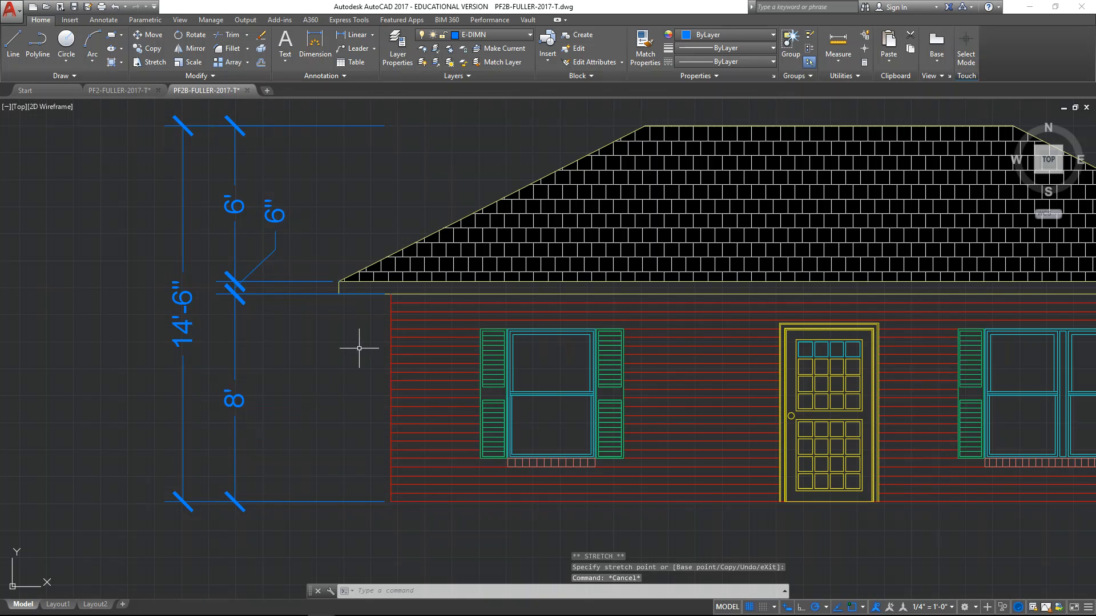
pyautogui.moveTo(364, 420)
pyautogui.mouseDown(button='middle')
pyautogui.moveTo(252, 431)
pyautogui.moveTo(313, 447)
pyautogui.mouseUp(button='middle')
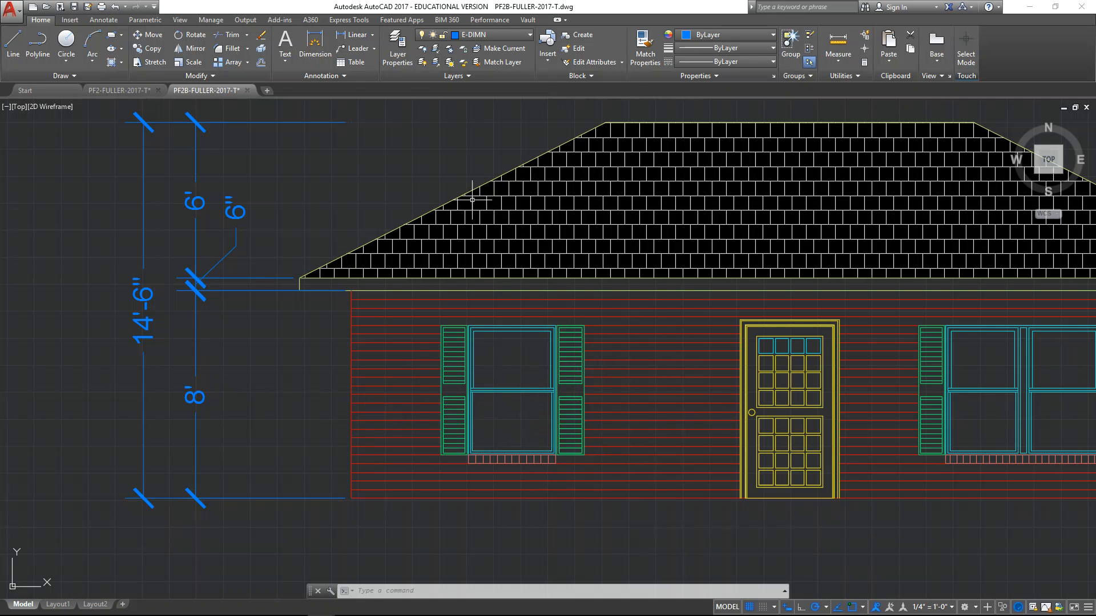
pyautogui.click(316, 43)
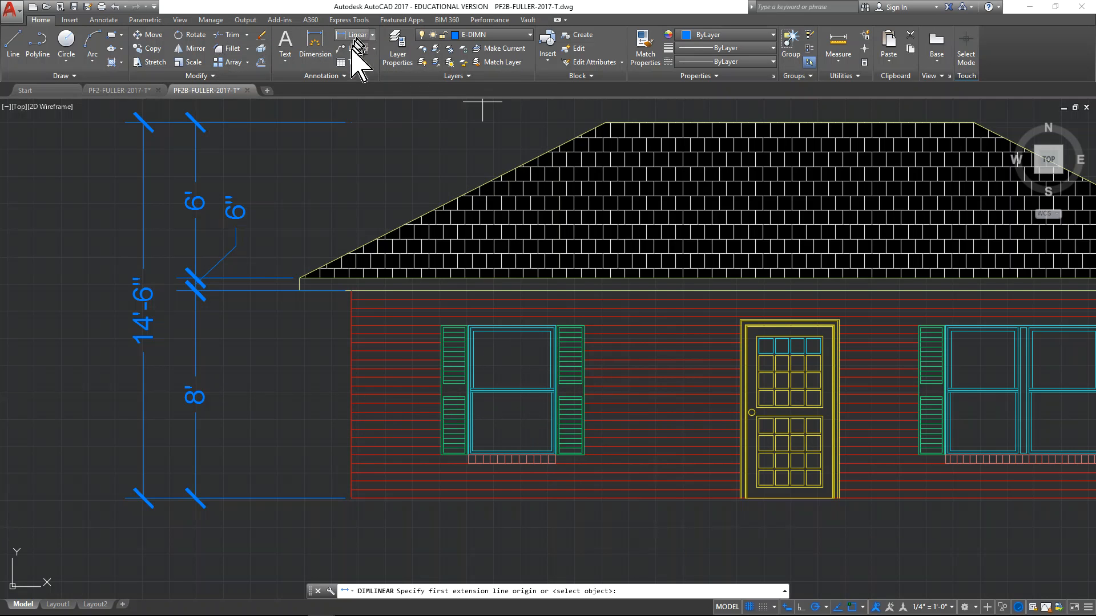
pyautogui.click(352, 498)
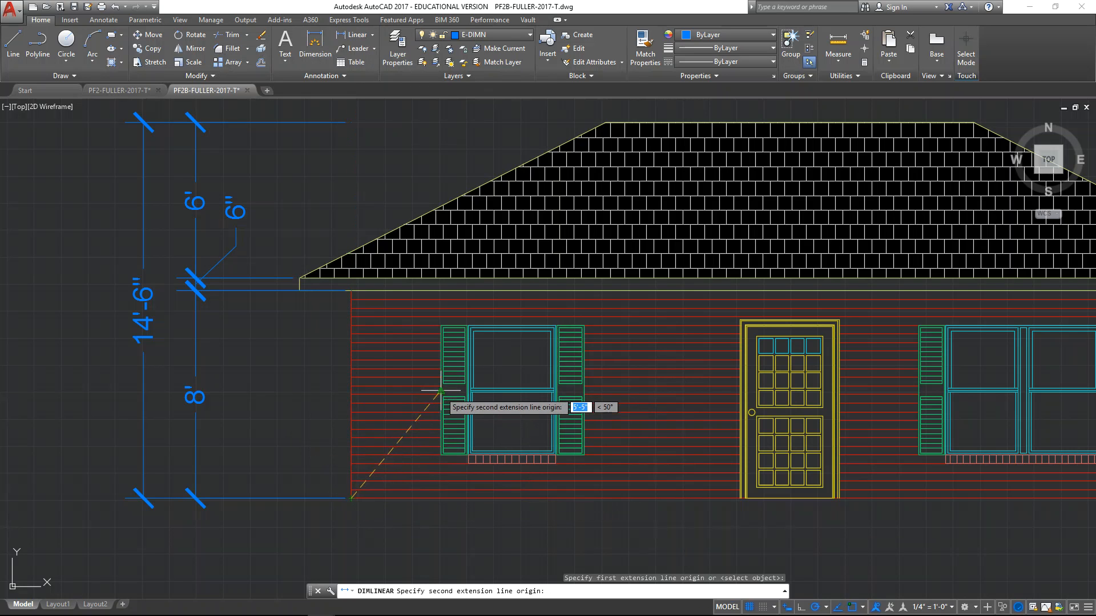
pyautogui.click(351, 392)
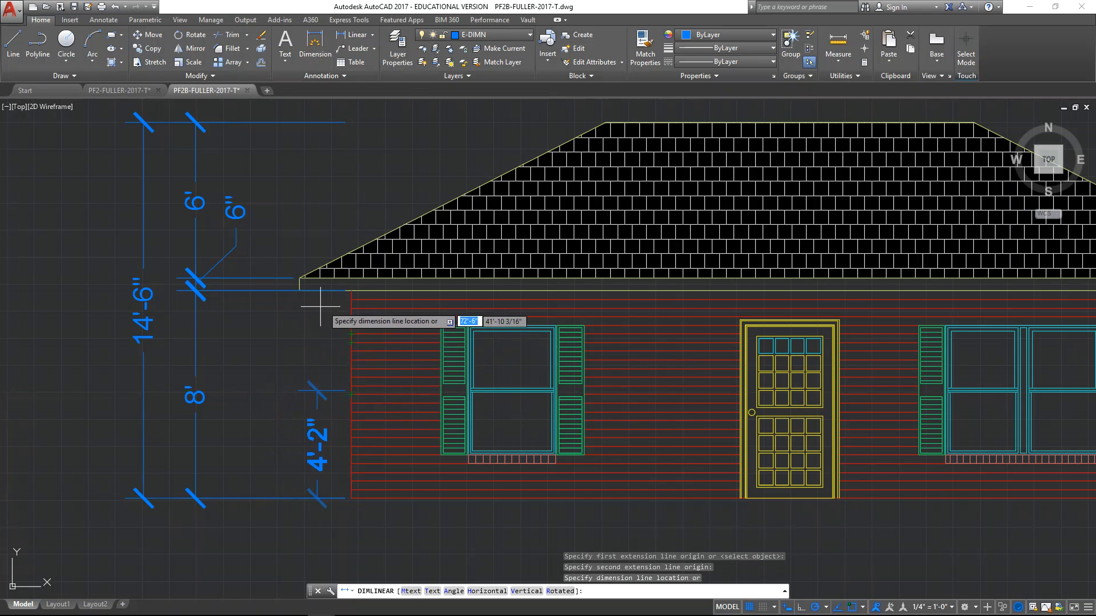
pyautogui.click(350, 291)
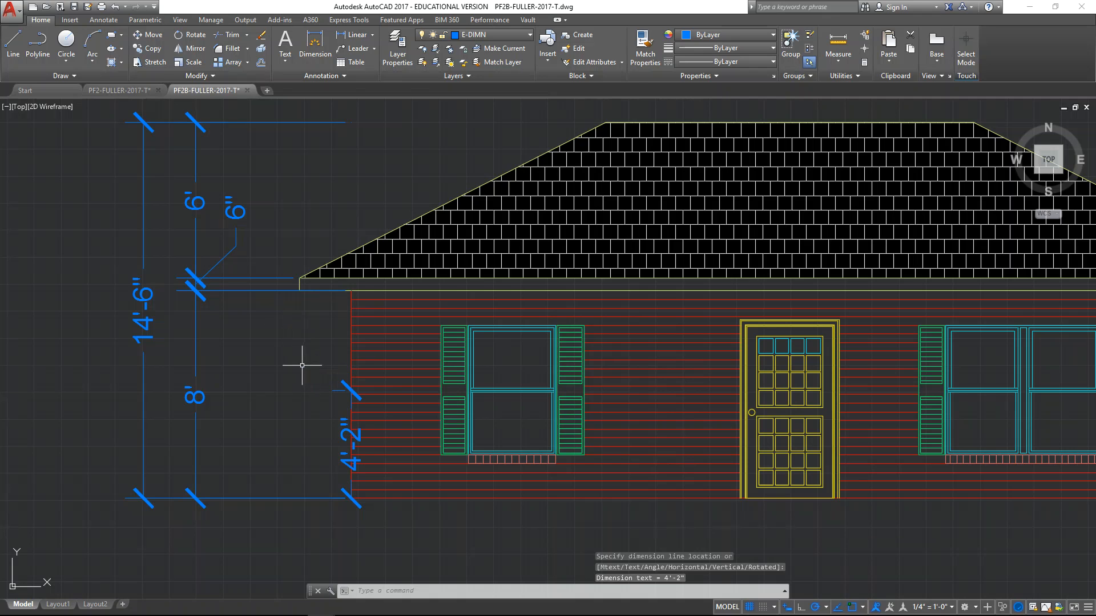
pyautogui.press('Escape')
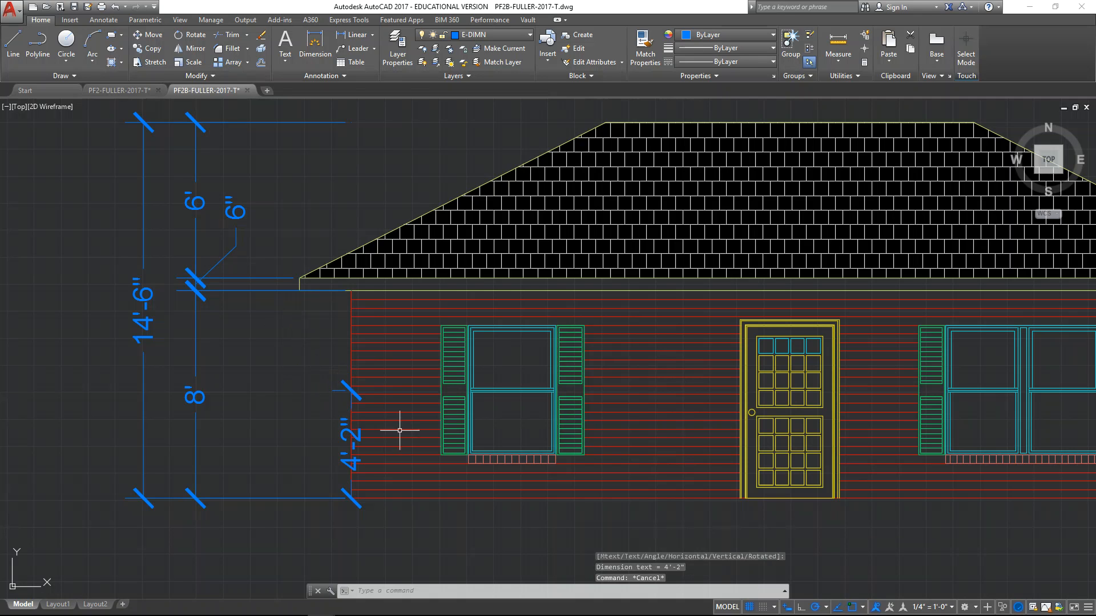
# Erase the window mid-height dimension lying on the wall's left edge.
pyautogui.click(348, 434)
pyautogui.click(319, 450)
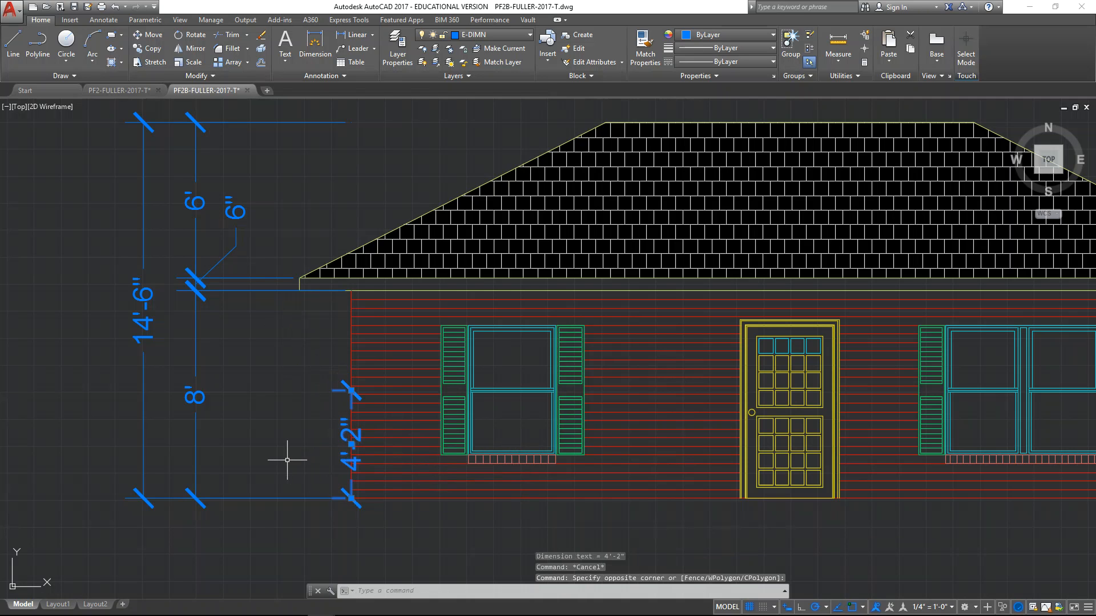
pyautogui.press('Delete')
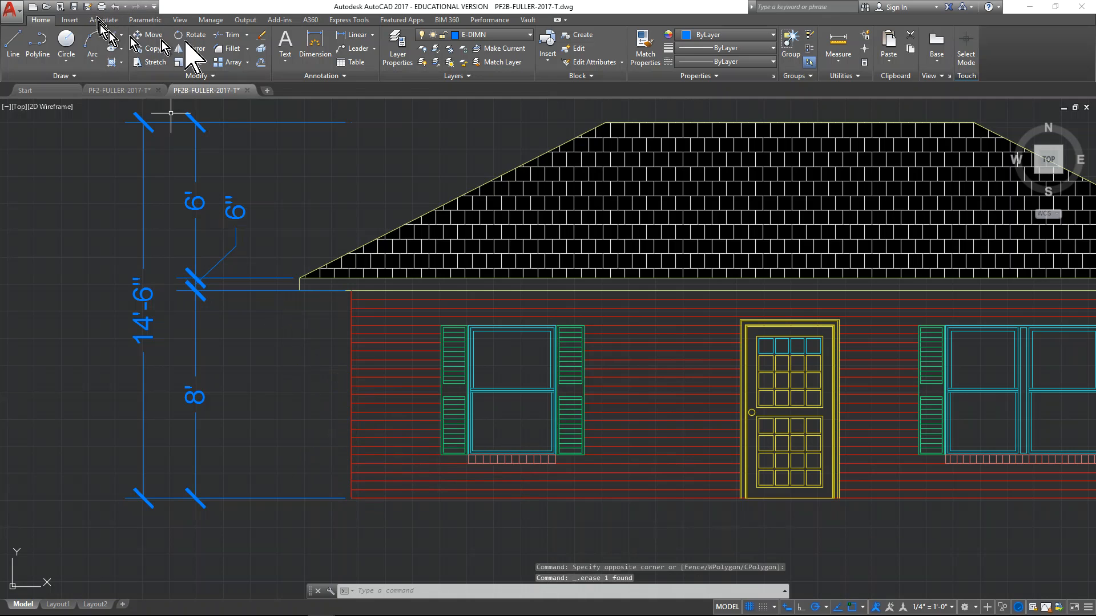
# Add a linear dimension from the front wall's lower-left corner up to the left window's mid-height, with the dimension line at @-4',0.
pyautogui.click(349, 35)
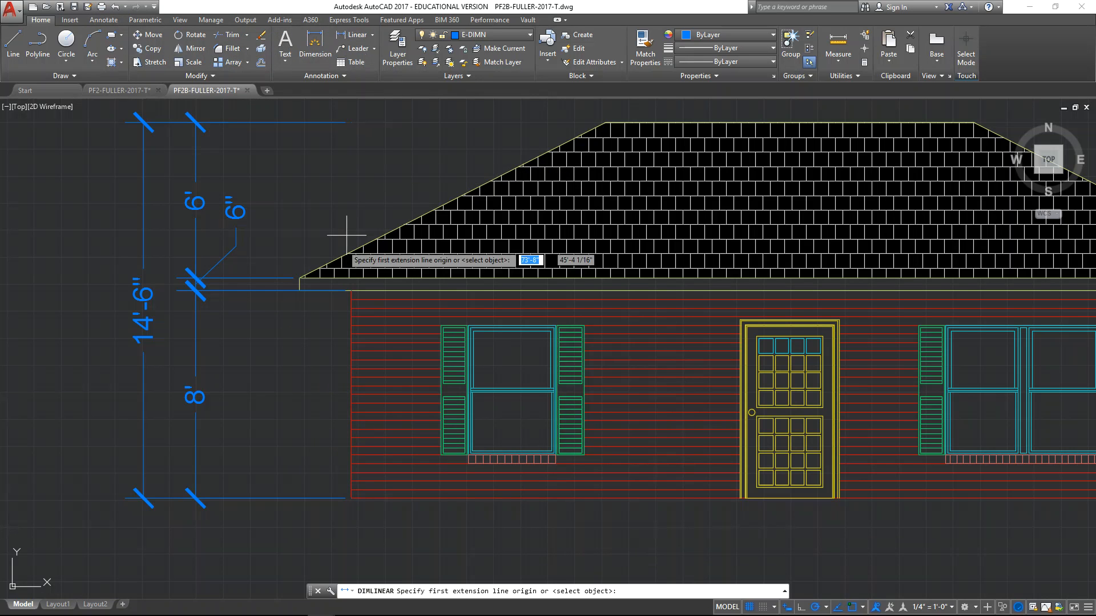
pyautogui.click(351, 499)
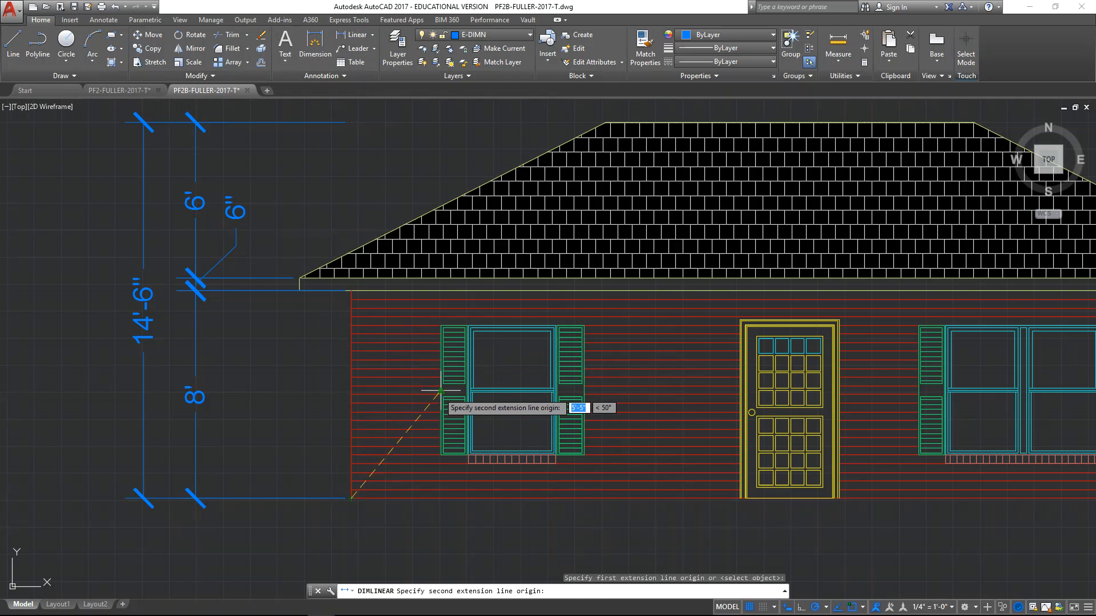
pyautogui.click(351, 390)
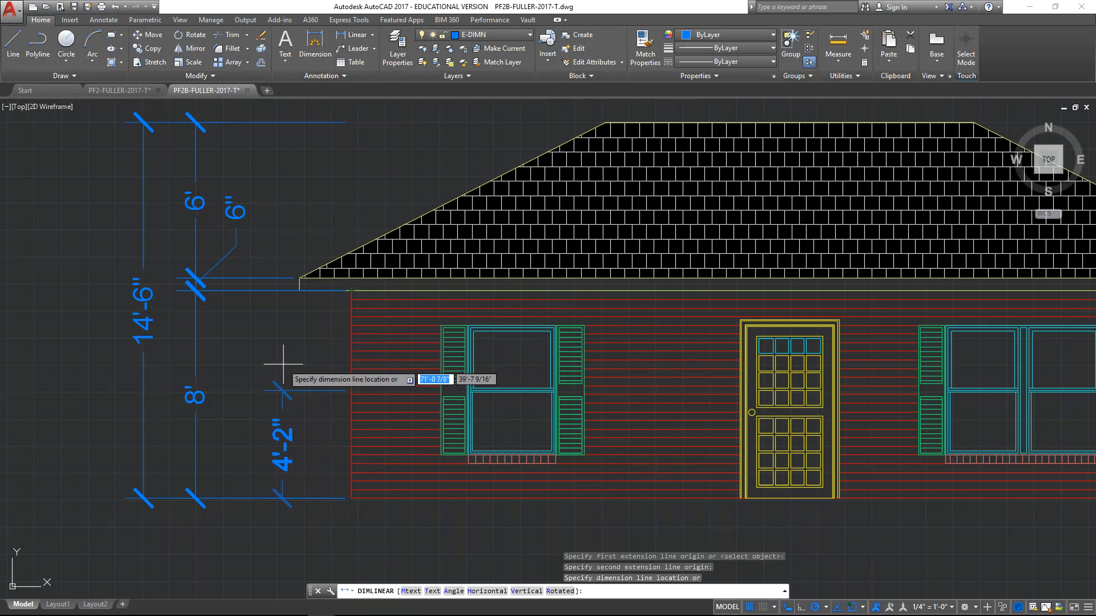
pyautogui.write('@')
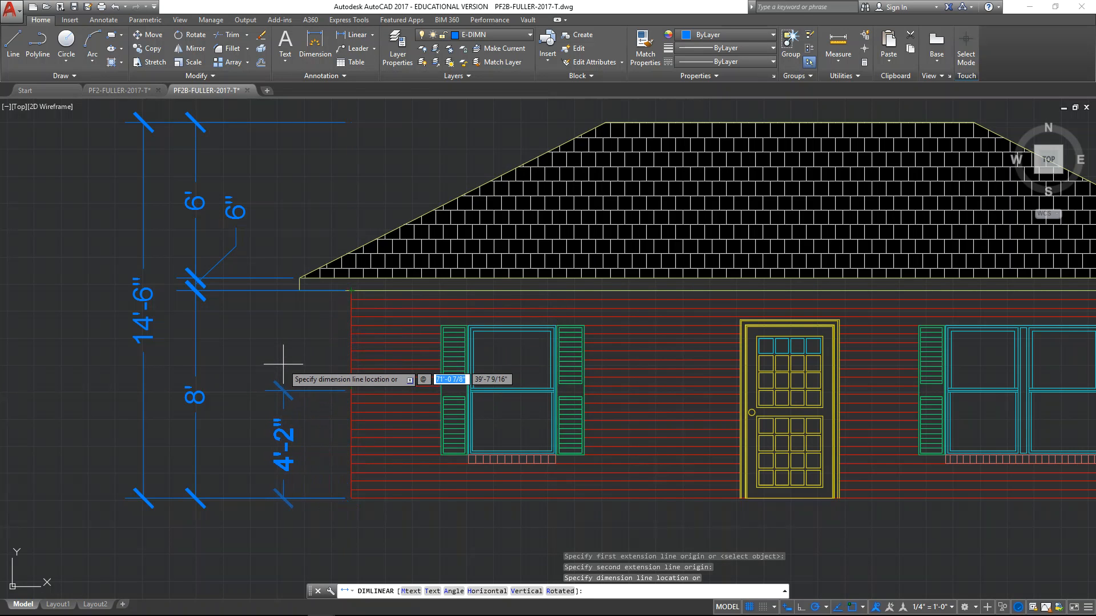
pyautogui.write("-4'")
pyautogui.press('Tab')
pyautogui.write('0')
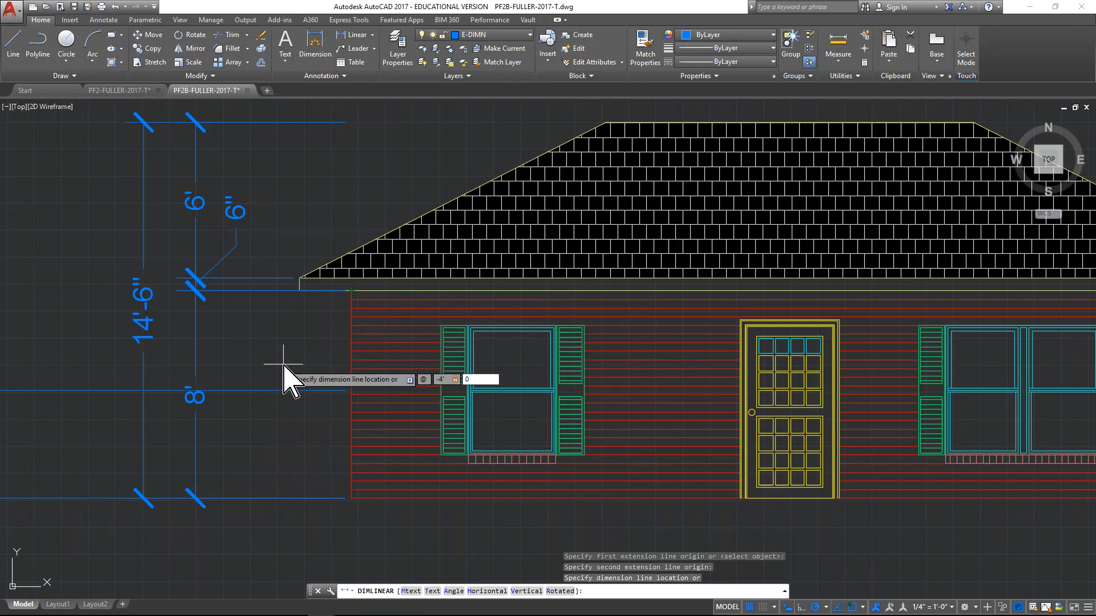
pyautogui.press('Return')
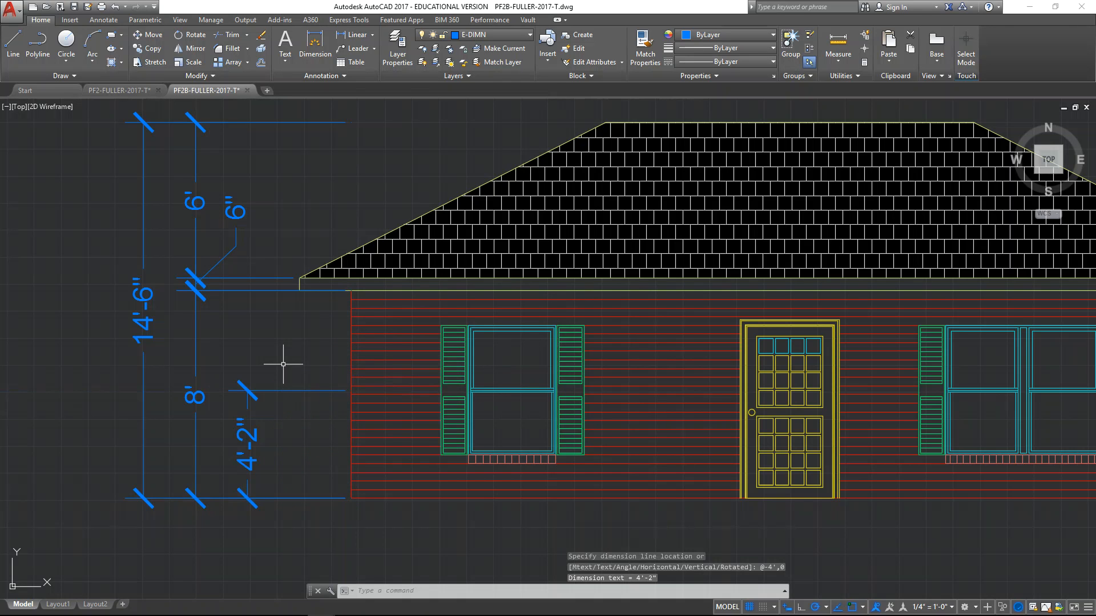
# Continue the window mid-height dimension up to the fascia's lower-left corner at the eave underside.
pyautogui.click(248, 391)
pyautogui.click(247, 390)
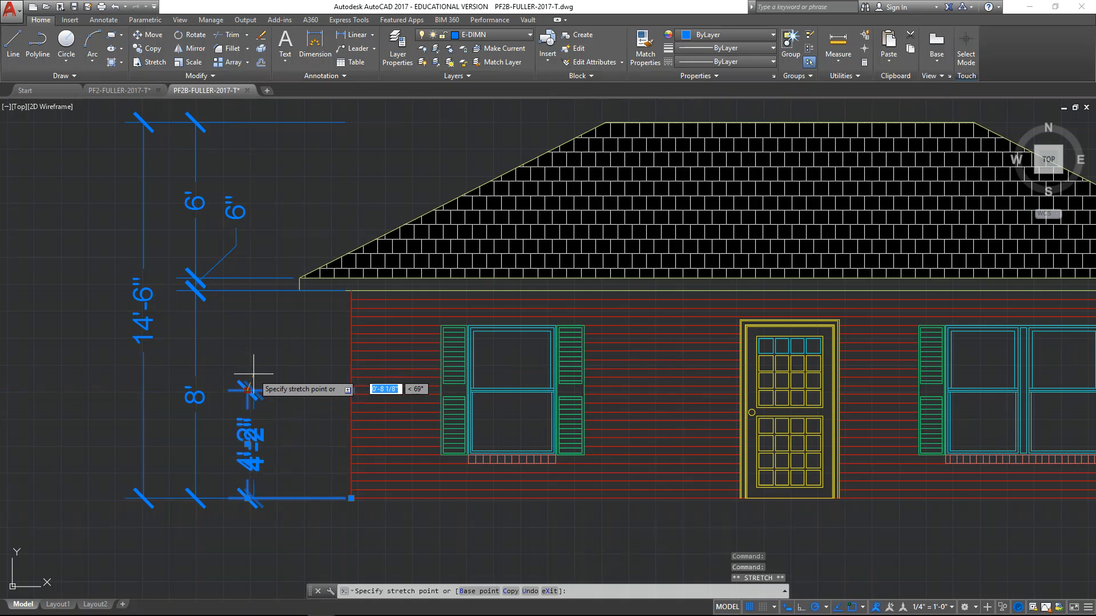
pyautogui.press('Escape')
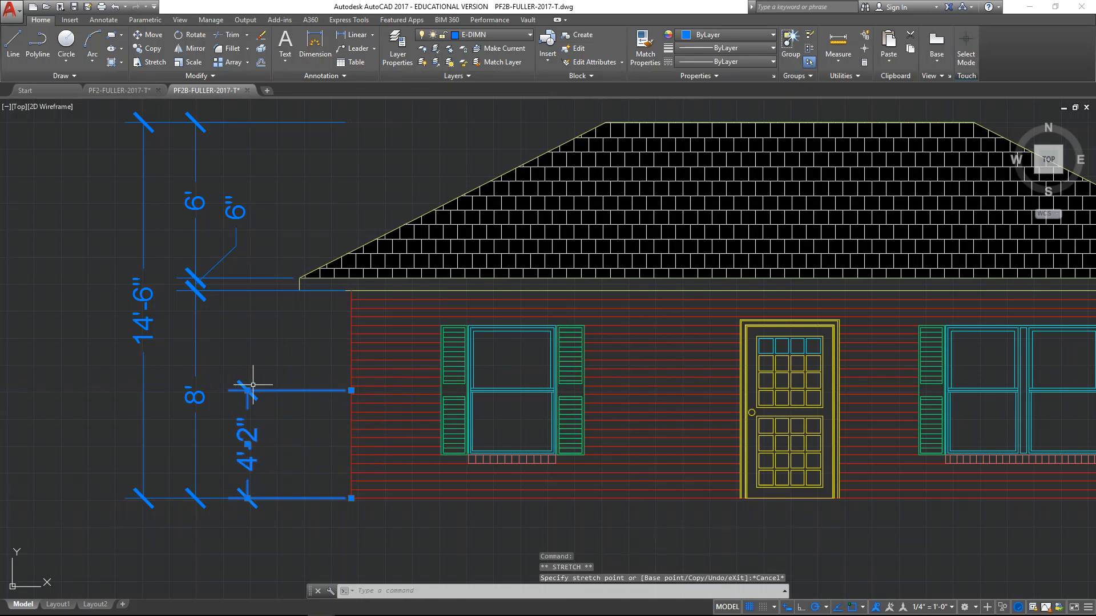
pyautogui.click(247, 391)
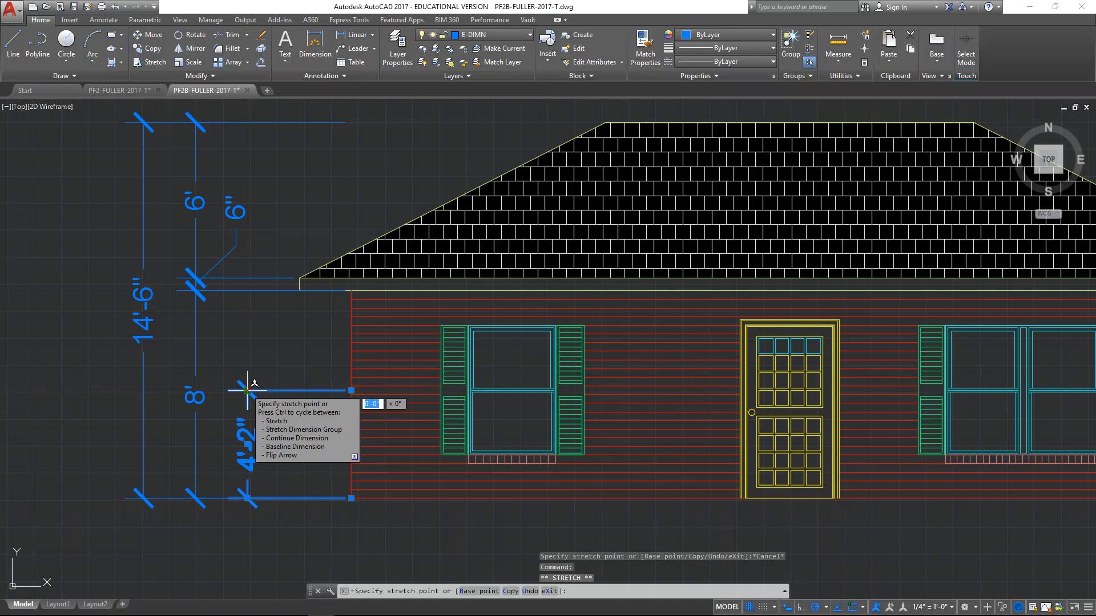
pyautogui.click(247, 391)
pyautogui.click(288, 435)
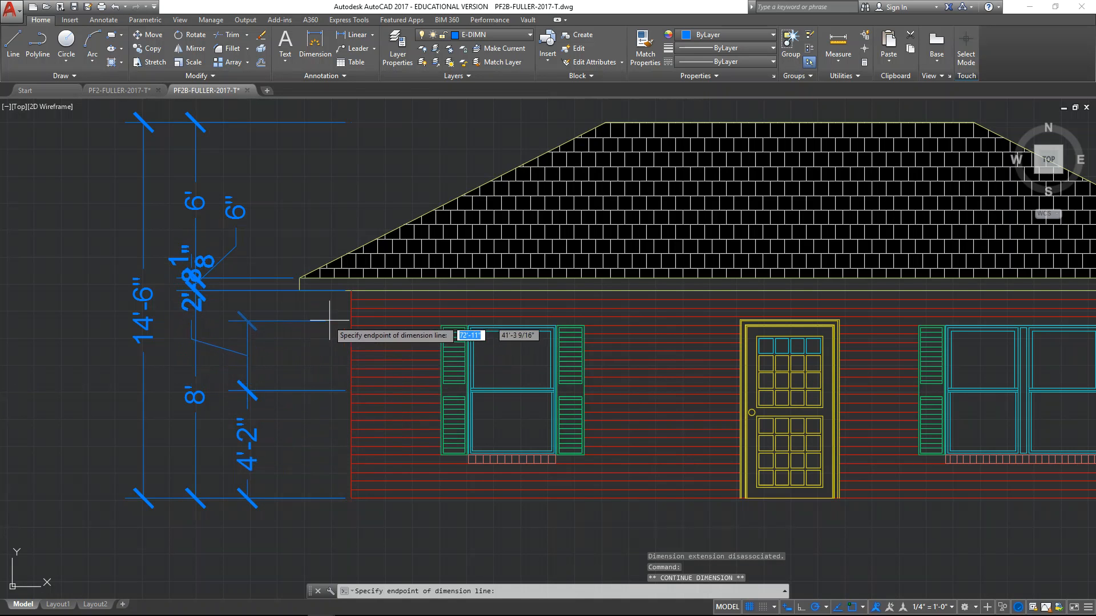
pyautogui.click(299, 290)
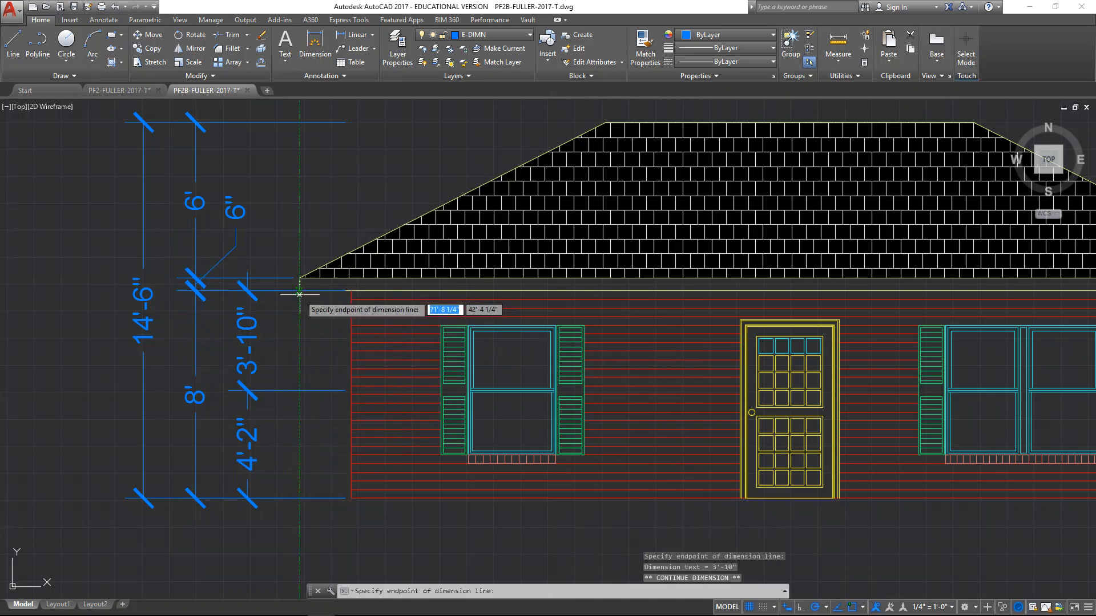
pyautogui.press('Escape')
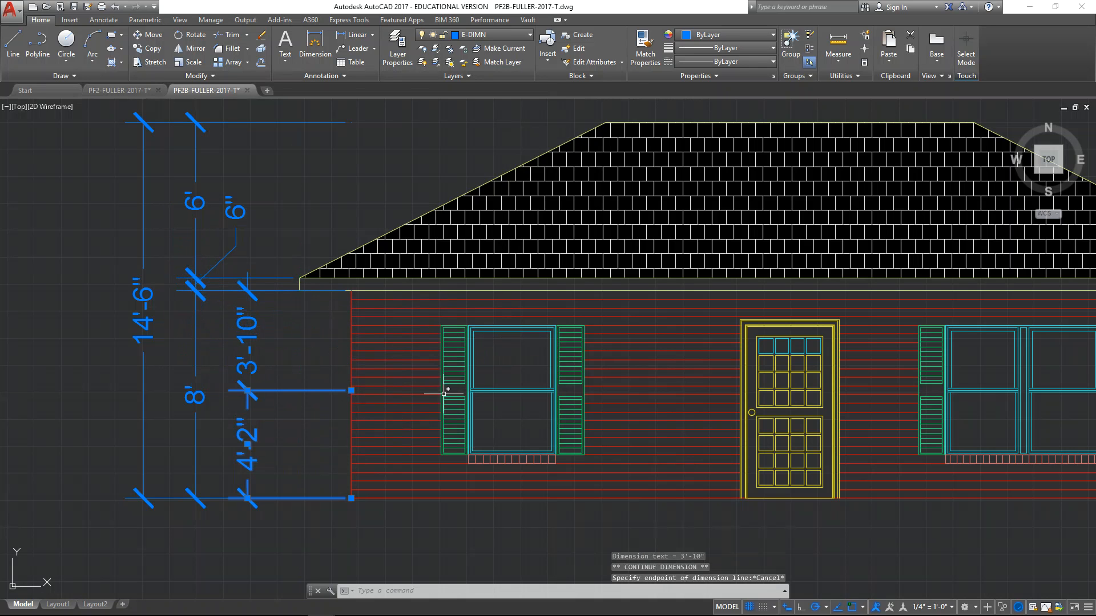
pyautogui.moveTo(325, 431); pyautogui.dragTo(318, 417, button='middle')
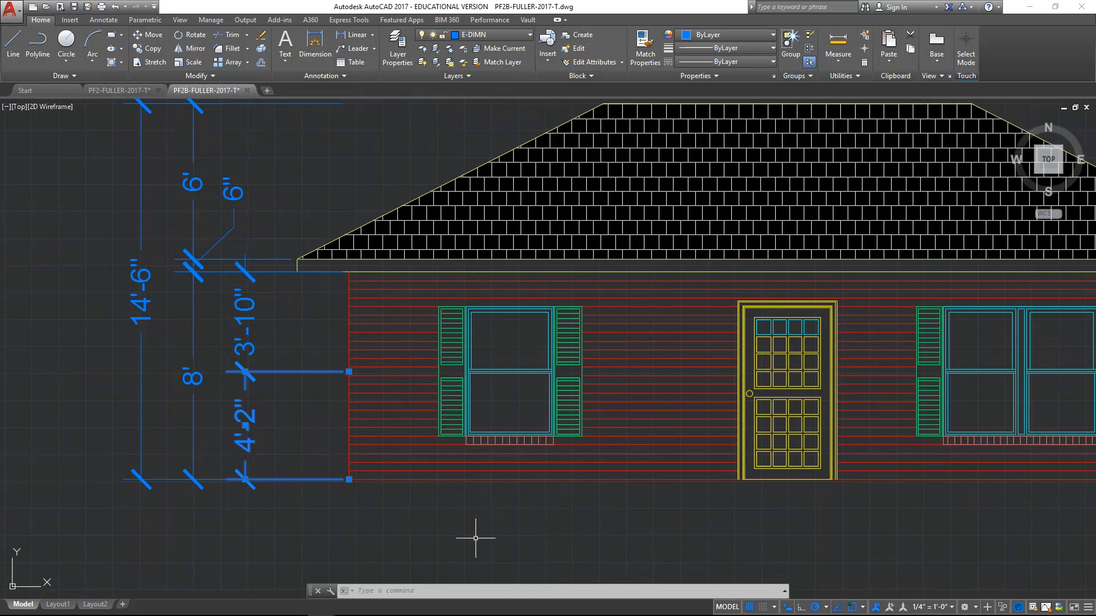
pyautogui.scroll(-4, 396, 514)
pyautogui.moveTo(411, 513); pyautogui.dragTo(222, 495, button='middle')
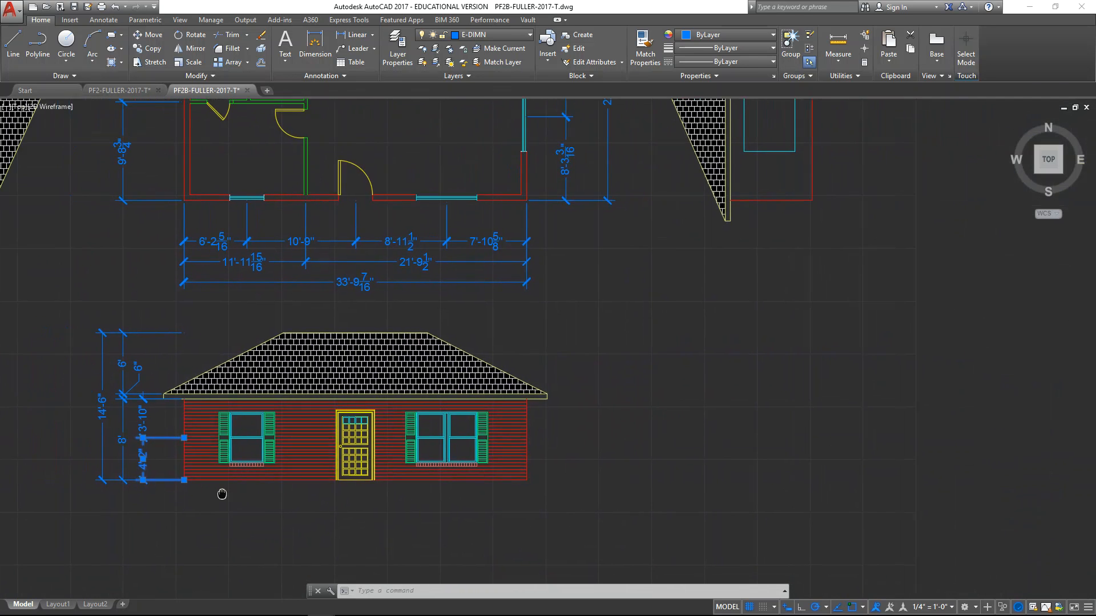